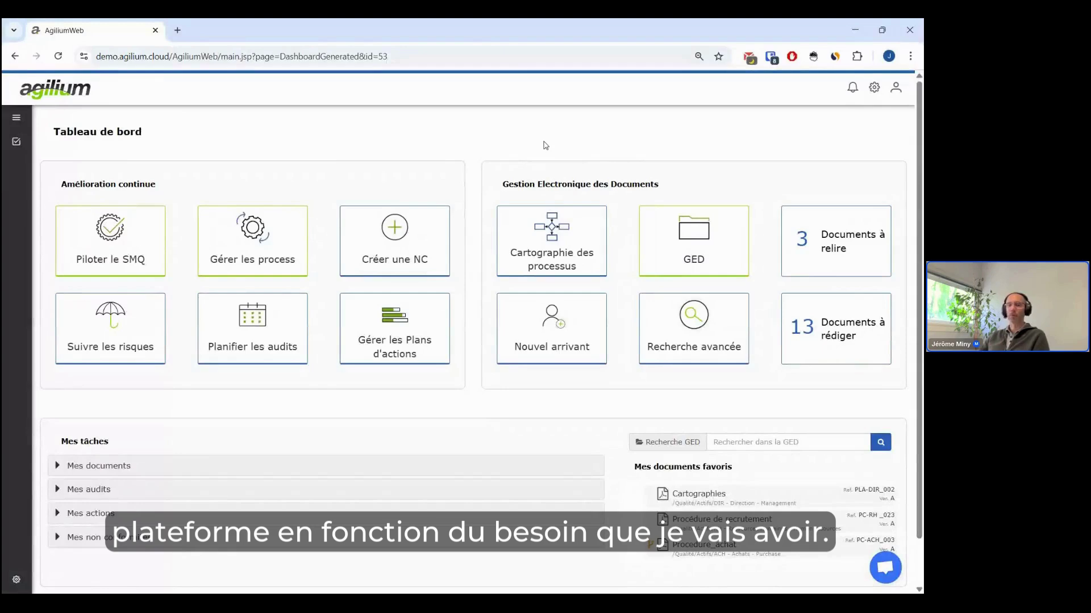
Open the GED and browse the active quality folders to RH - Ressources Humaines - Human resources.
{"action": "left_click", "coordinate": [704, 227]}
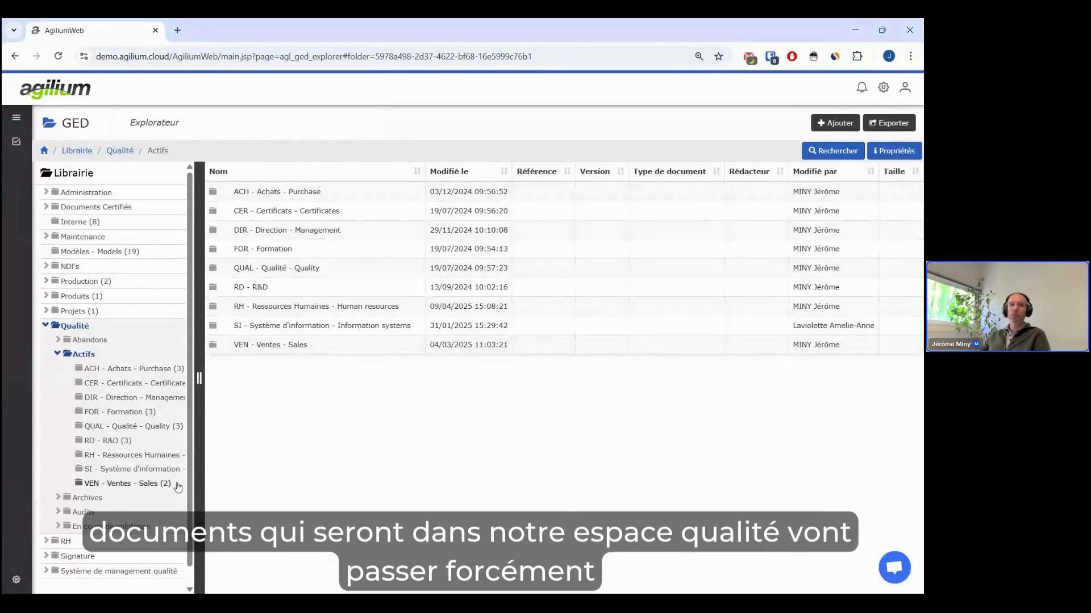
{"action": "left_click", "coordinate": [166, 368]}
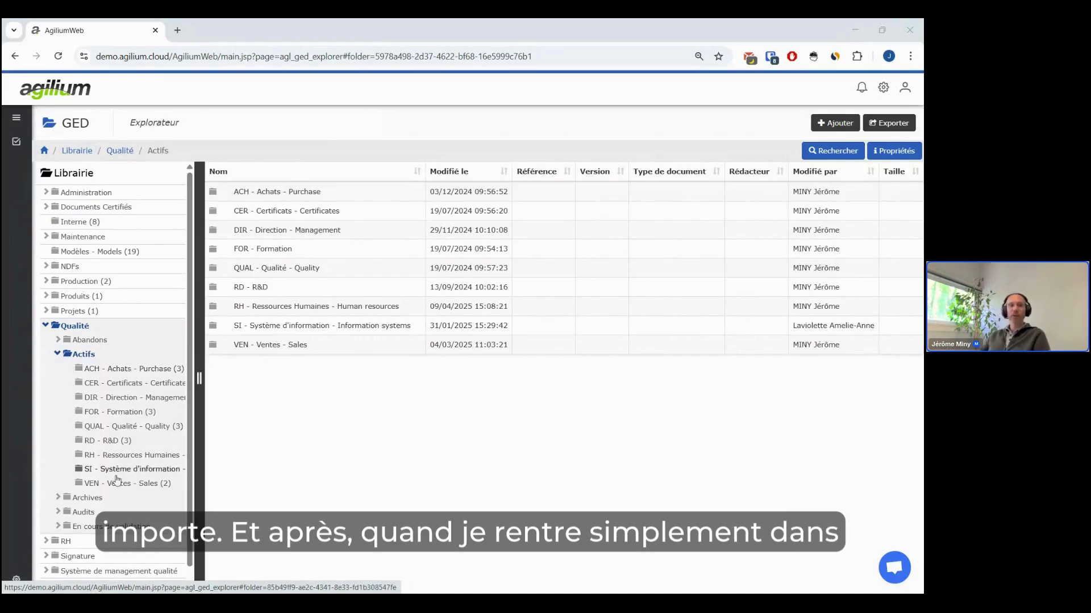
{"action": "left_click", "coordinate": [140, 427]}
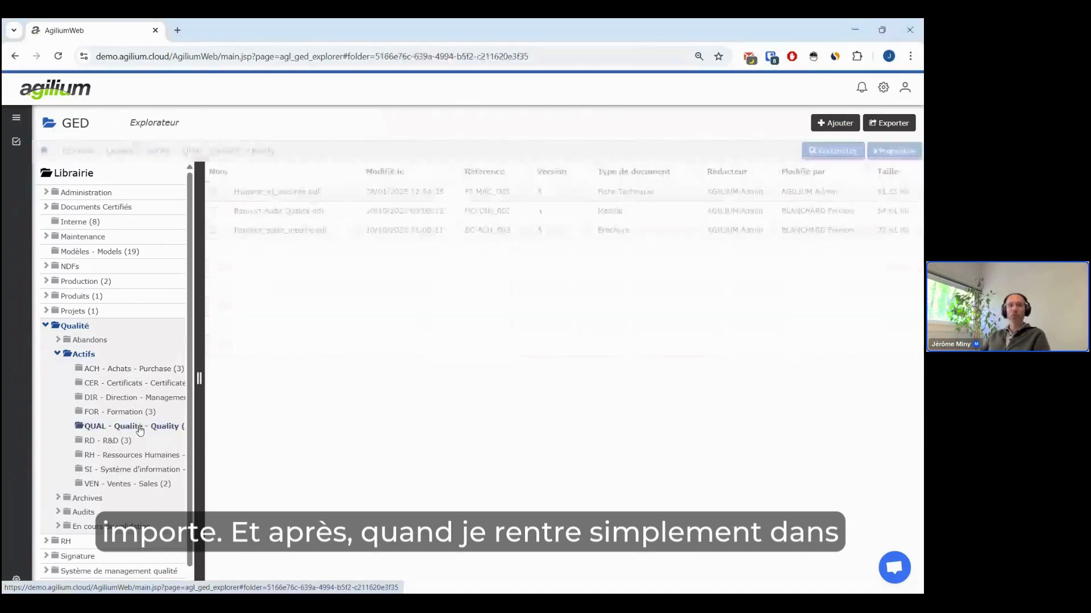
{"action": "left_click", "coordinate": [130, 461]}
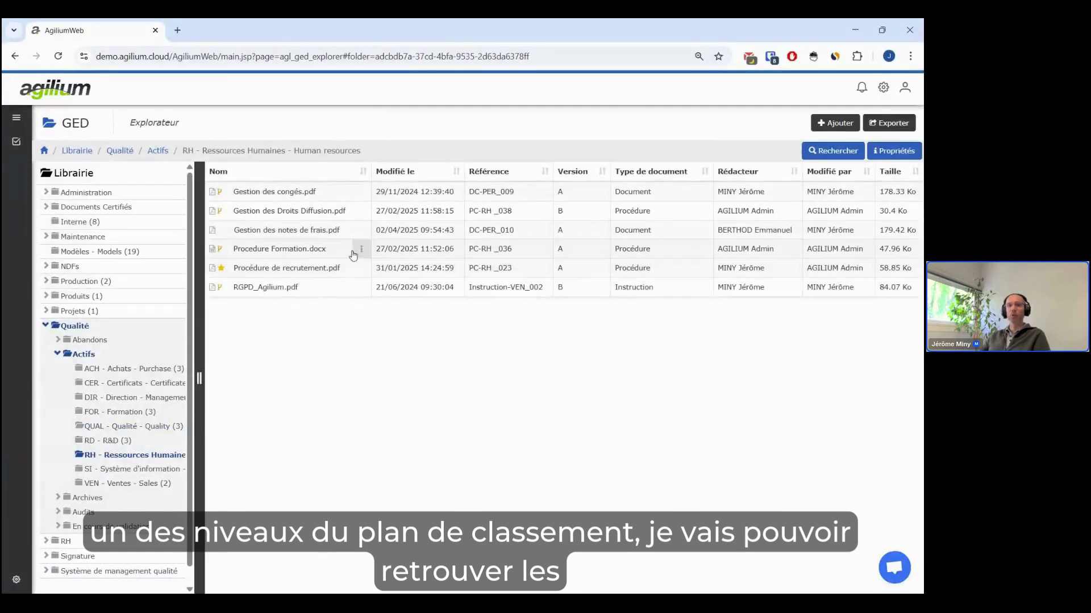
Preview the document Gestion des notes de frais.pdf, look through its first page and close the preview.
{"action": "left_click", "coordinate": [362, 230]}
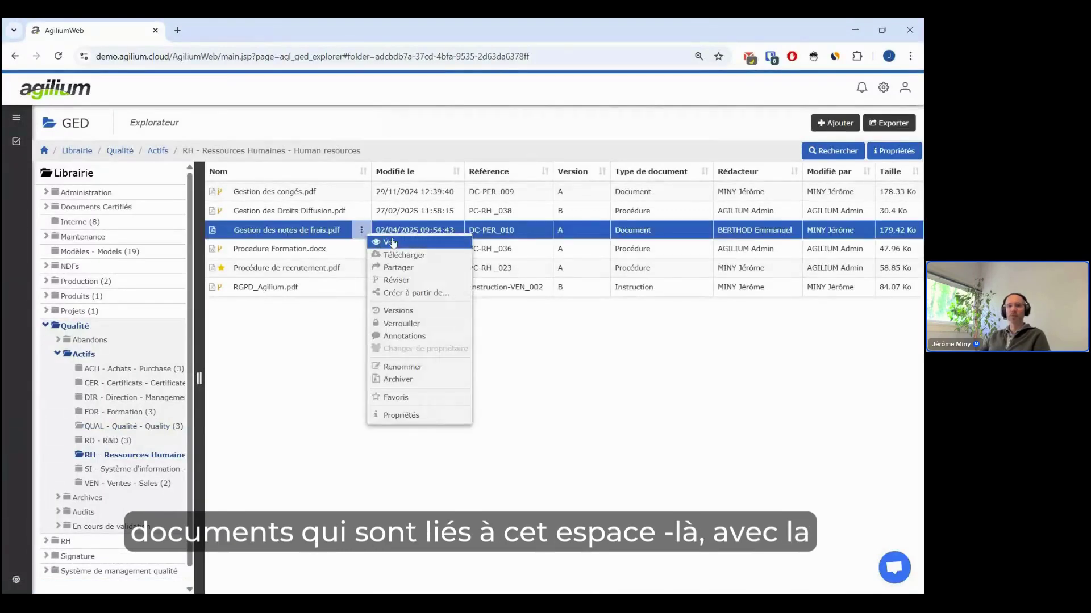
{"action": "left_click", "coordinate": [392, 243]}
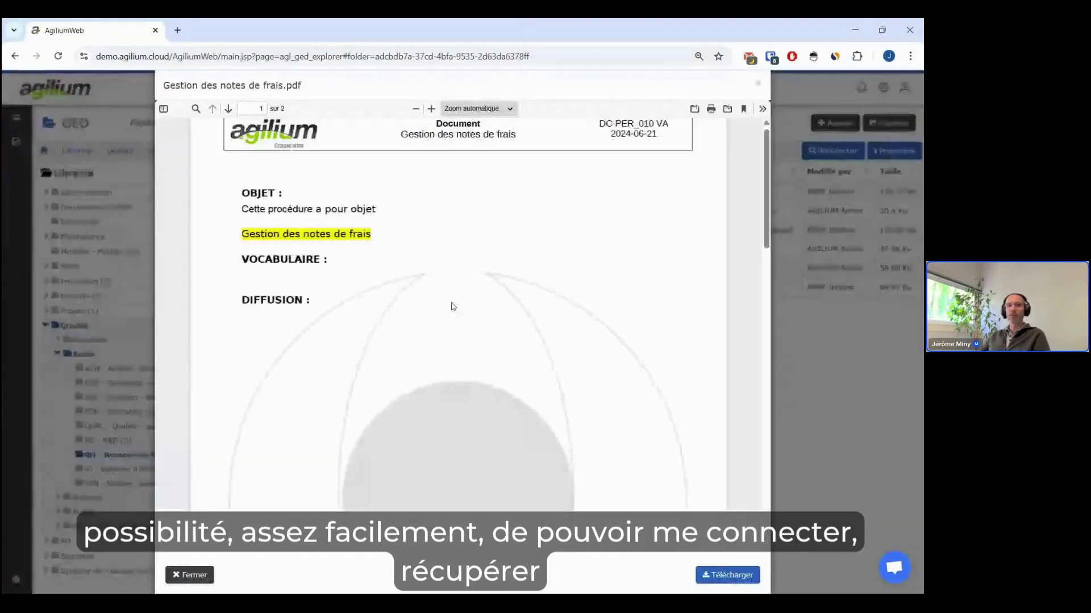
{"action": "scroll", "coordinate": [453, 307], "scroll_direction": "down", "scroll_amount": 3}
{"action": "scroll", "coordinate": [450, 305], "scroll_direction": "up", "scroll_amount": 4}
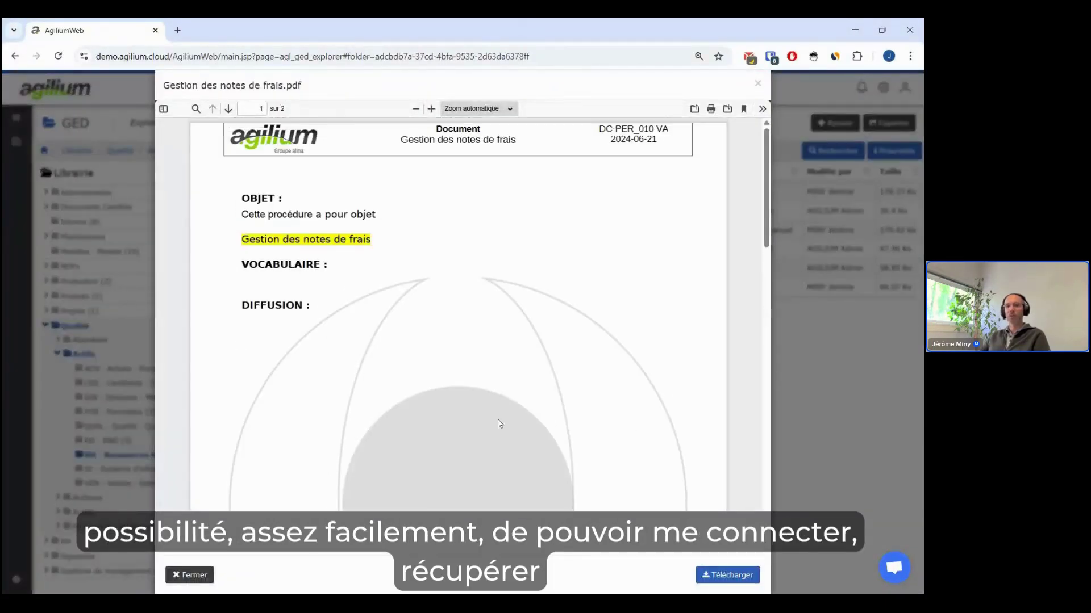
{"action": "left_click", "coordinate": [789, 397]}
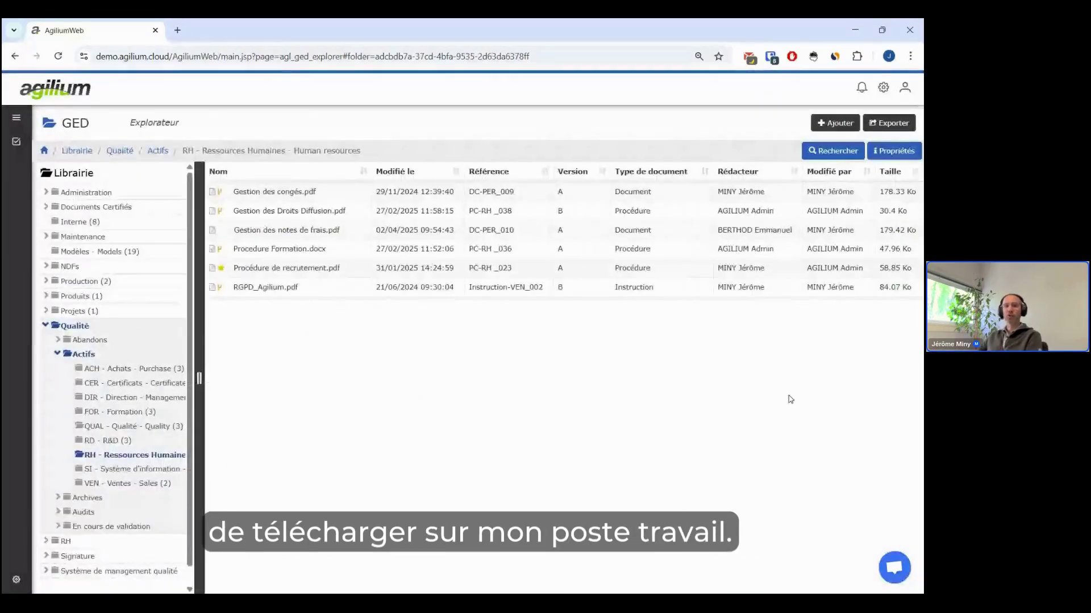
Start adding a file to the human resources folder, using Modele_procedure.docx from the GED as its source document.
{"action": "left_click", "coordinate": [829, 124]}
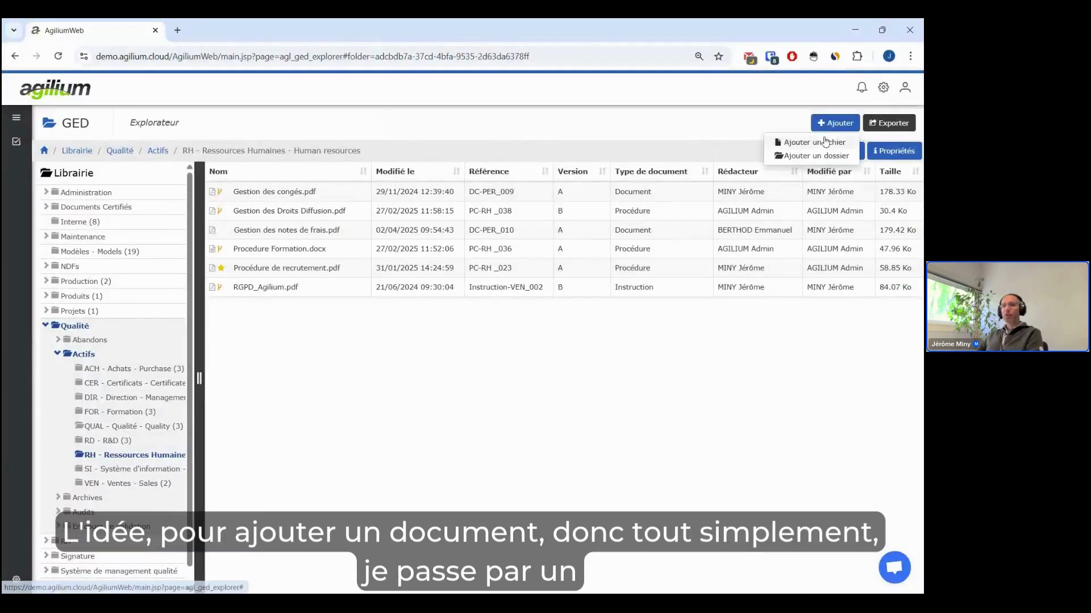
{"action": "left_click", "coordinate": [825, 140]}
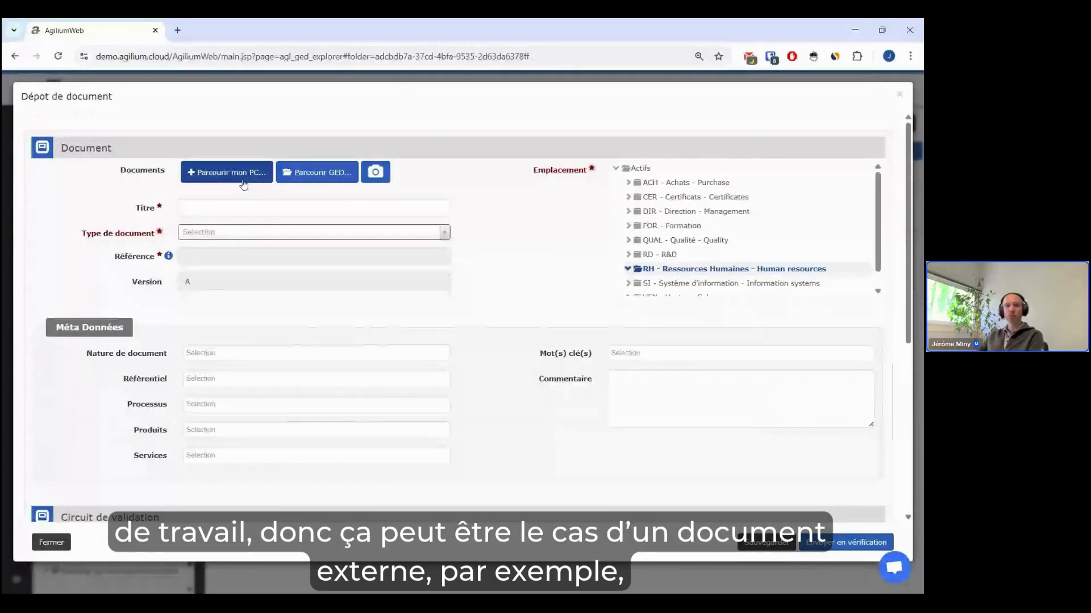
{"action": "left_click", "coordinate": [317, 174]}
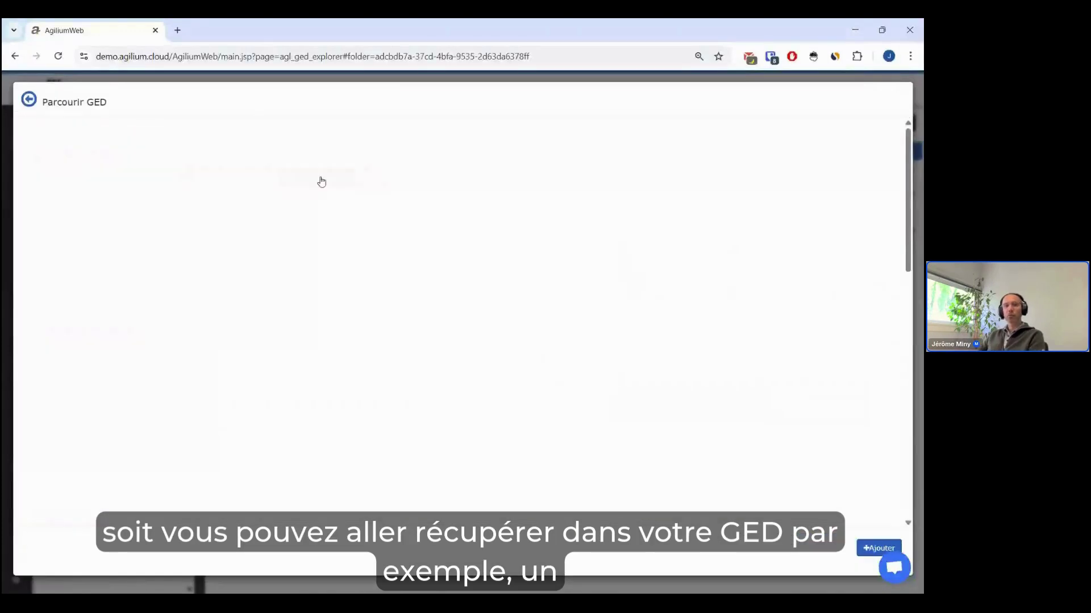
{"action": "left_click", "coordinate": [116, 292]}
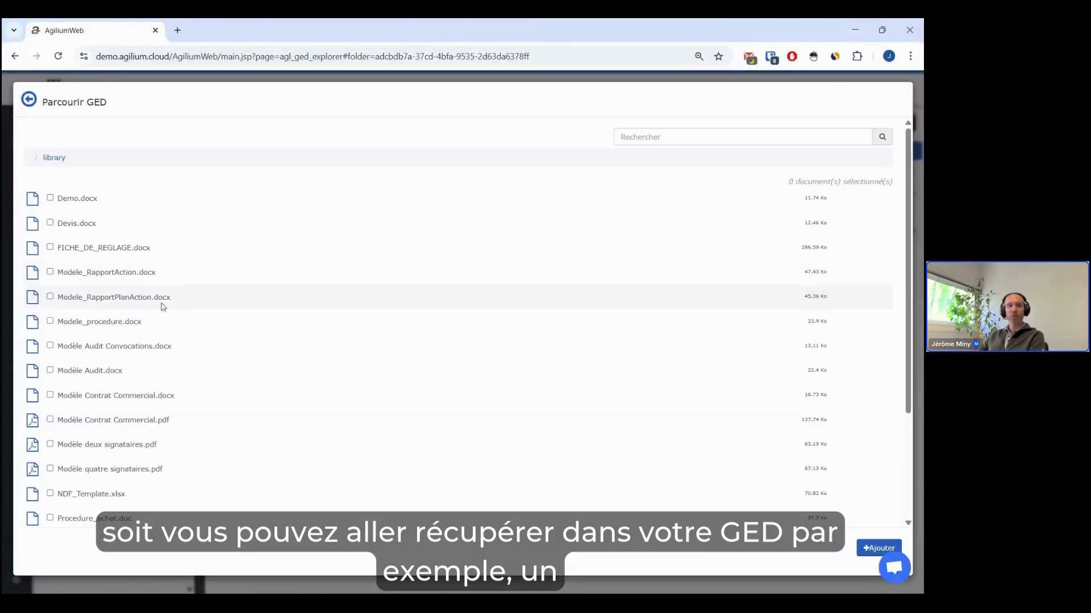
{"action": "left_click", "coordinate": [72, 320]}
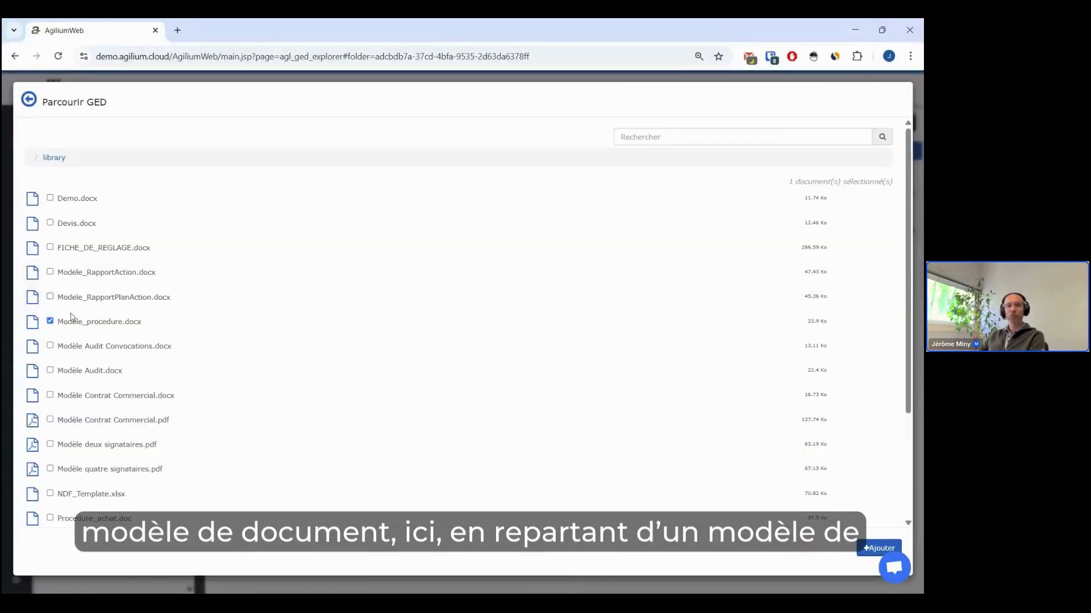
{"action": "left_click", "coordinate": [877, 548]}
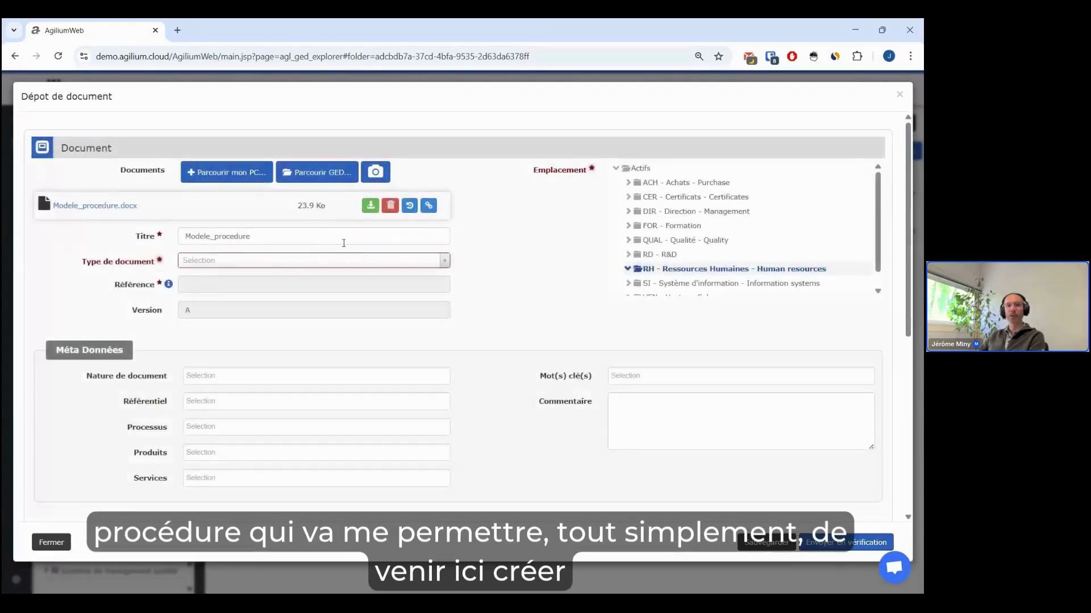
Title the new document "Procédure accueil nouvel entrant" and set its document type to Procédure.
{"action": "left_click_drag", "start_coordinate": [341, 238], "coordinate": [188, 236]}
{"action": "type", "text": "Procédure accueil"}
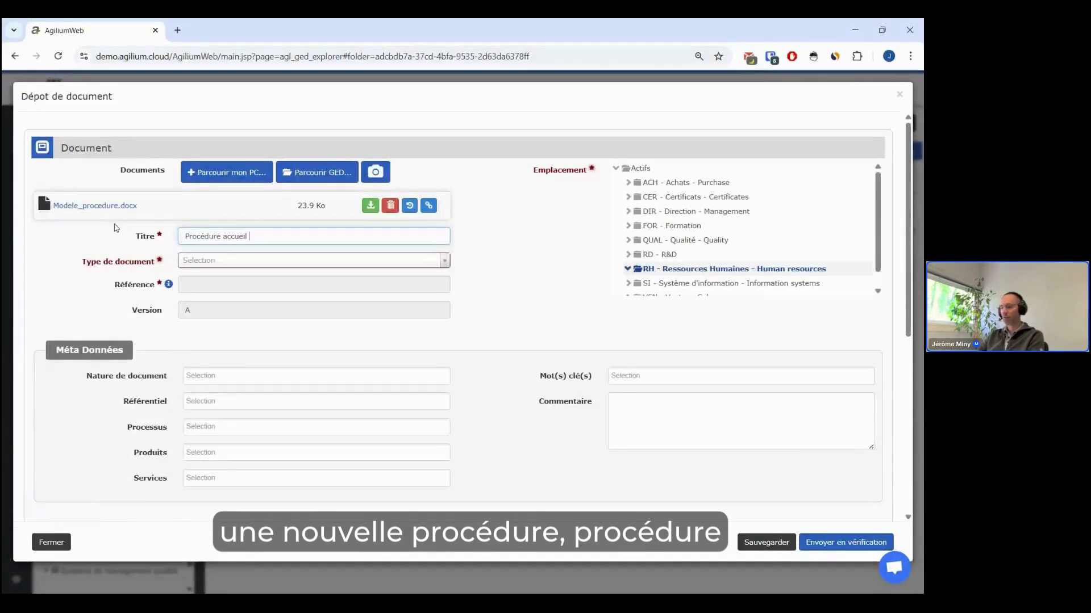
{"action": "type", "text": " nouvel entrant"}
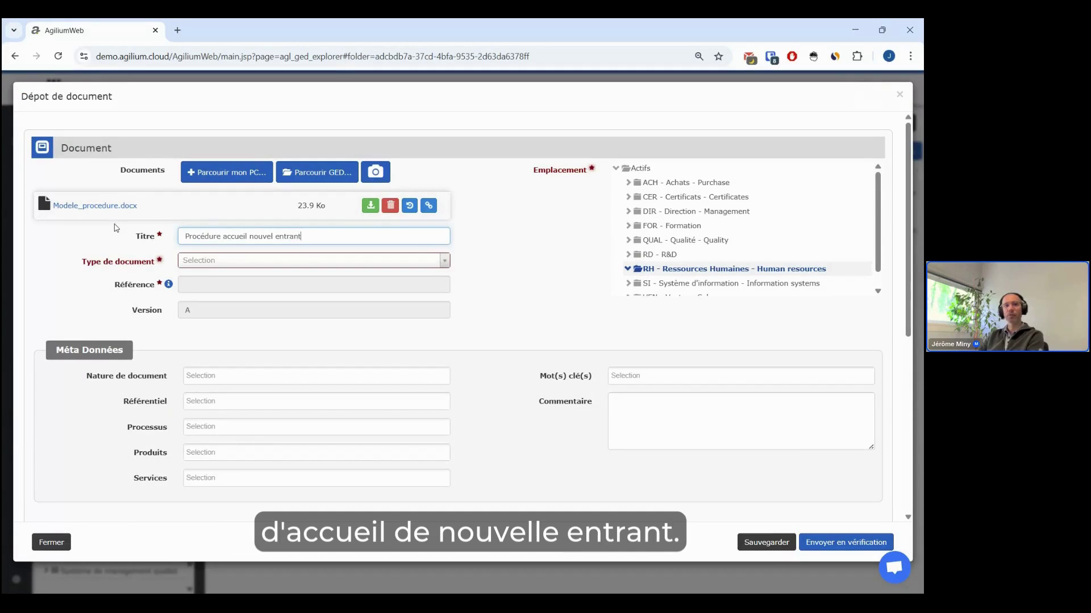
{"action": "left_click", "coordinate": [300, 267]}
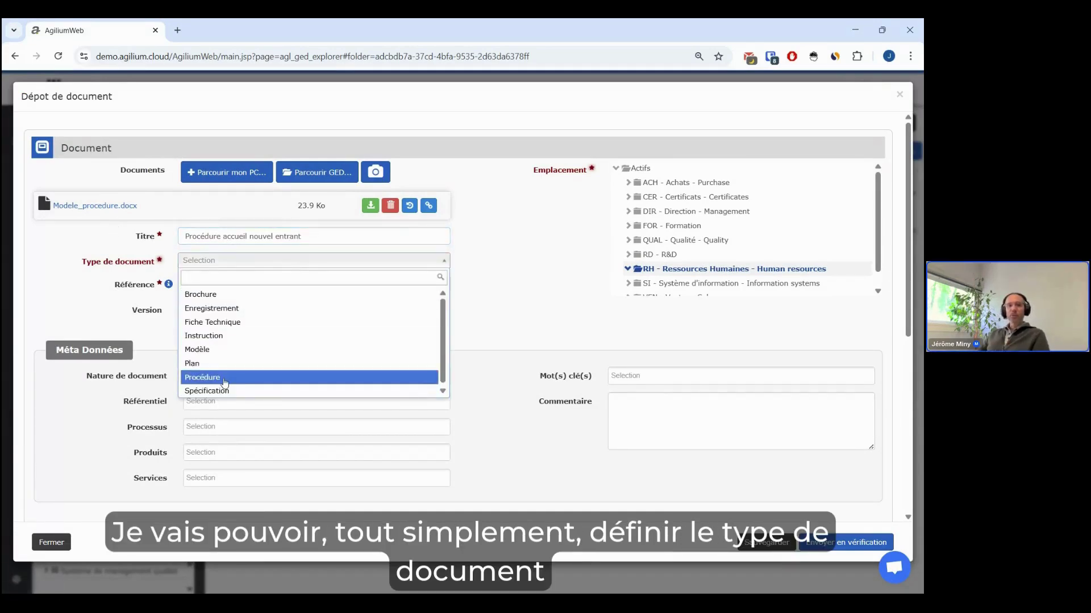
{"action": "left_click", "coordinate": [204, 377]}
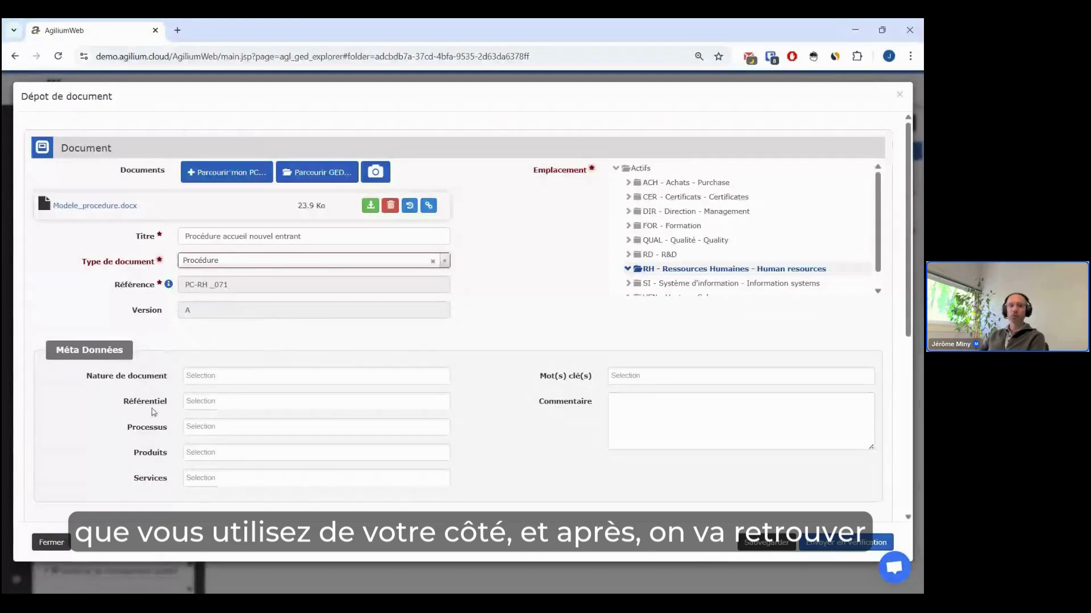
Set the document's nature to 07 PER : Personnel and its reference standards to ISO 9001 2015 and ISO 14001.
{"action": "left_click", "coordinate": [190, 376]}
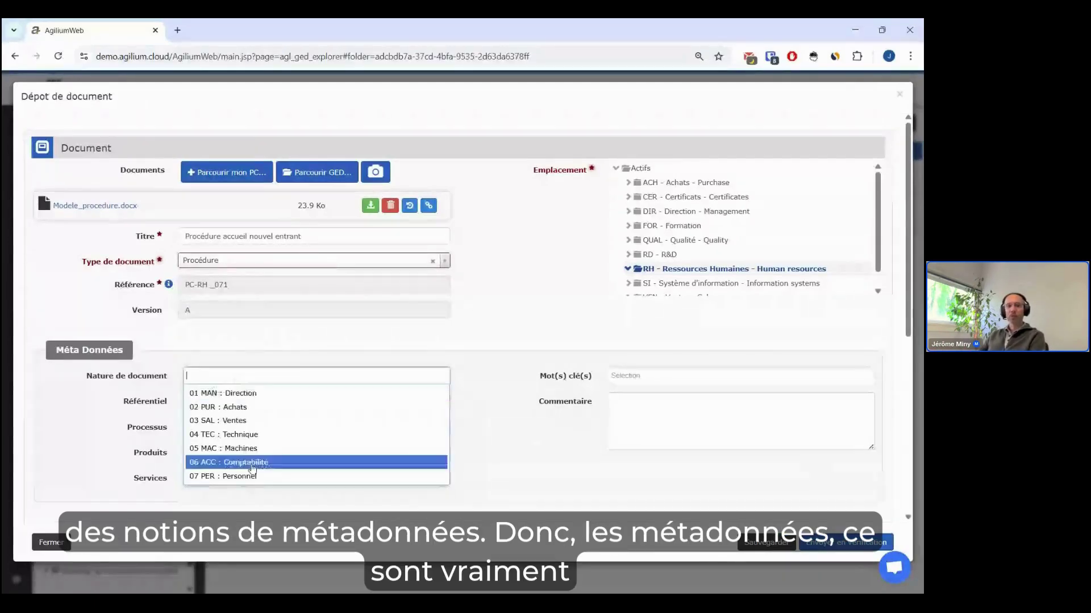
{"action": "left_click", "coordinate": [250, 476]}
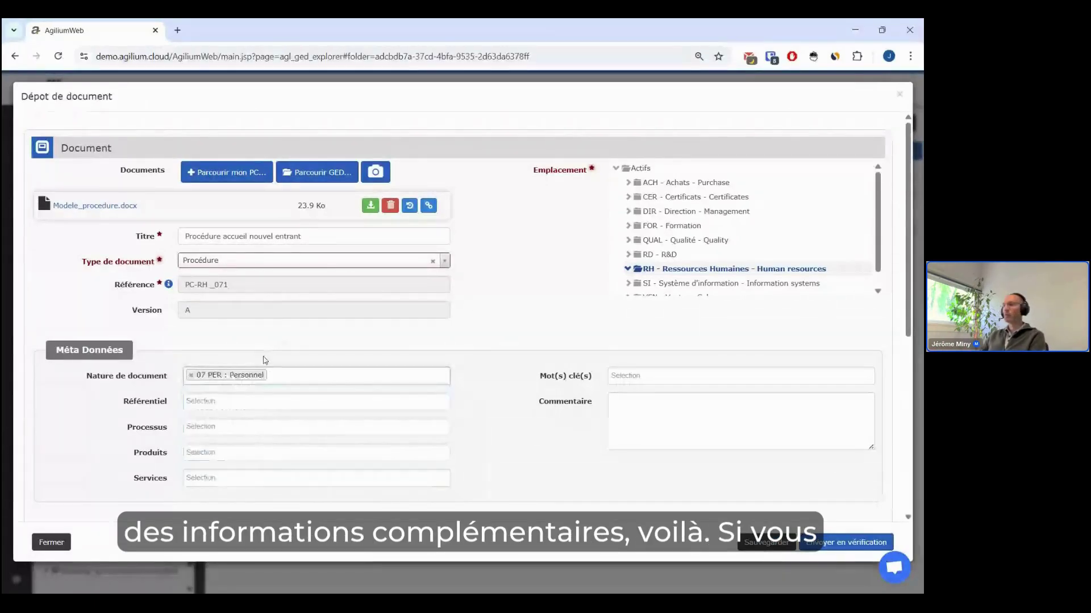
{"action": "left_click", "coordinate": [262, 402]}
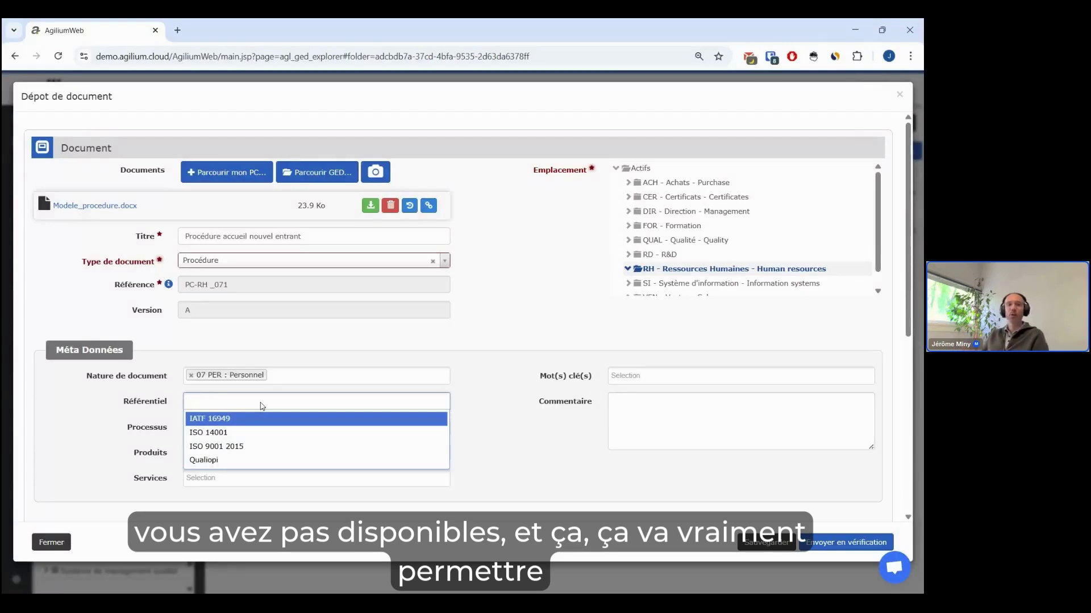
{"action": "left_click", "coordinate": [233, 447]}
{"action": "left_click", "coordinate": [296, 411]}
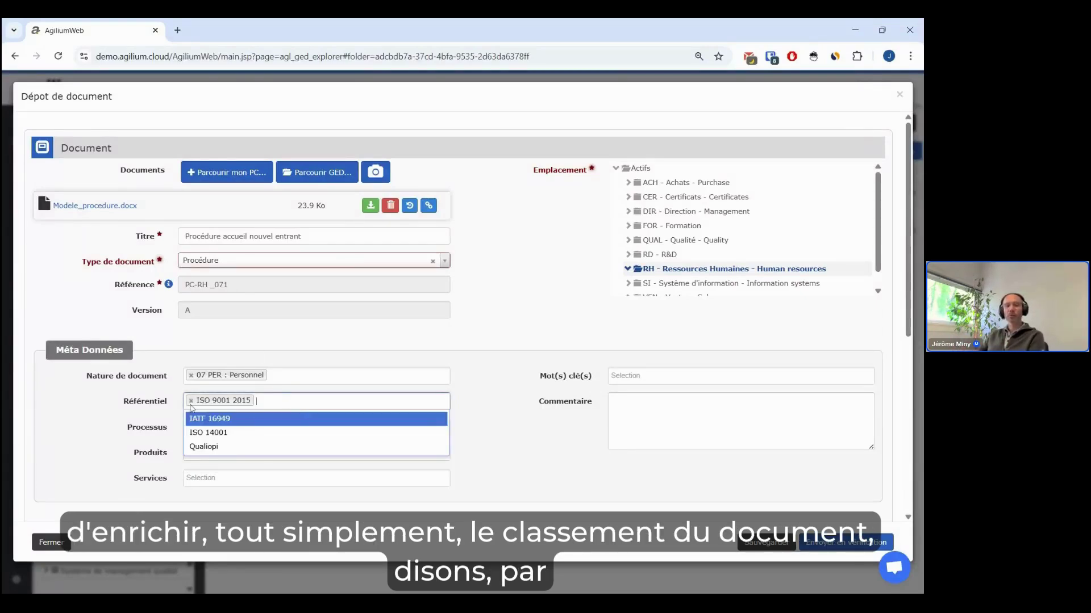
{"action": "left_click", "coordinate": [249, 434]}
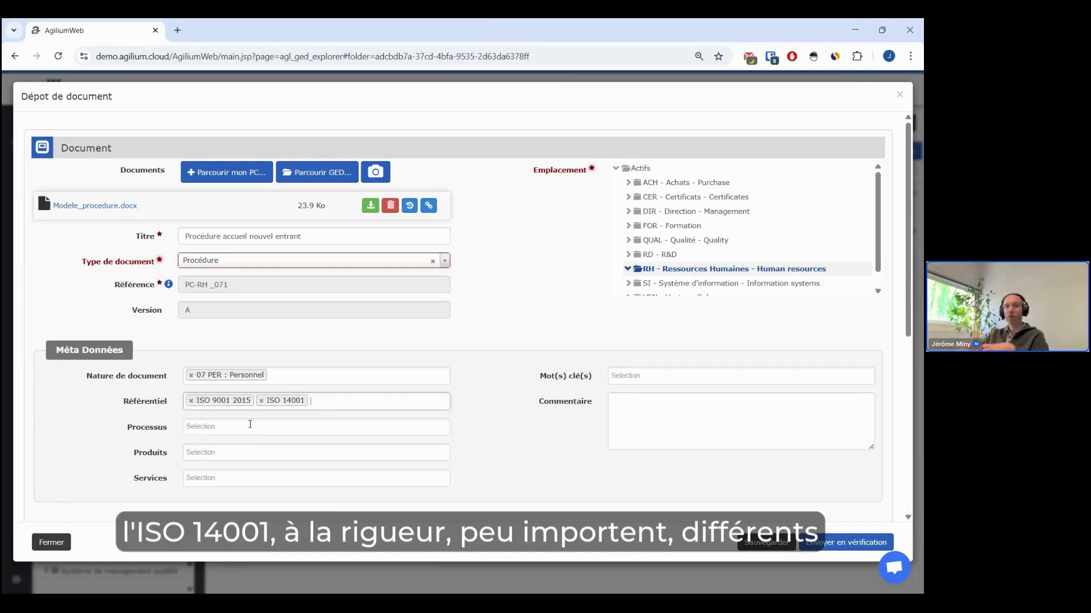
Assign the process Piloter les RH to the document and check the available product options without selecting any.
{"action": "left_click", "coordinate": [250, 426]}
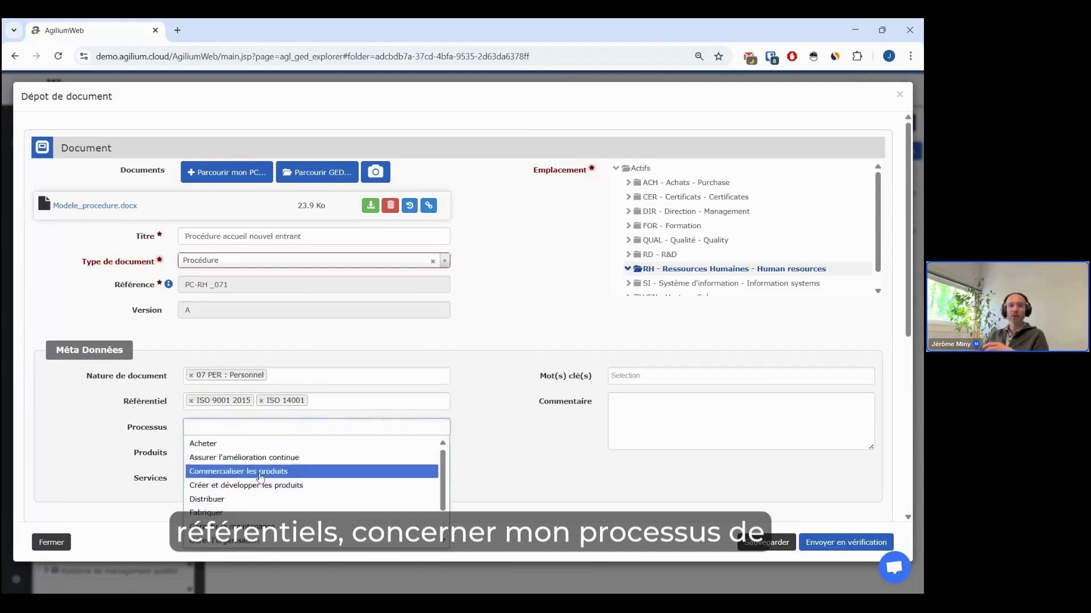
{"action": "scroll", "coordinate": [261, 477], "scroll_direction": "down", "scroll_amount": 1}
{"action": "left_click", "coordinate": [272, 507]}
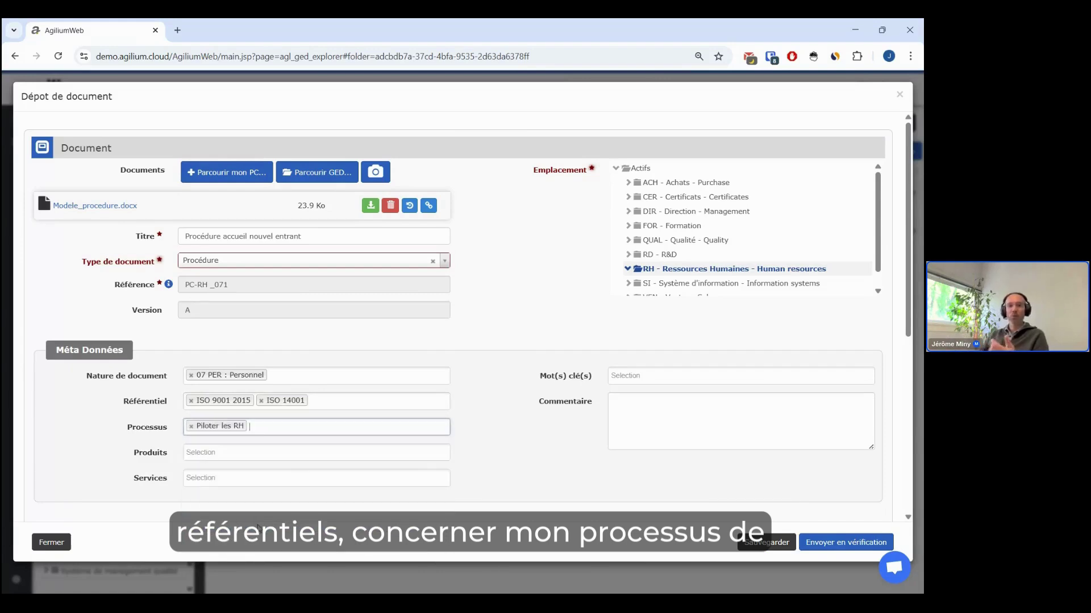
{"action": "left_click", "coordinate": [274, 447]}
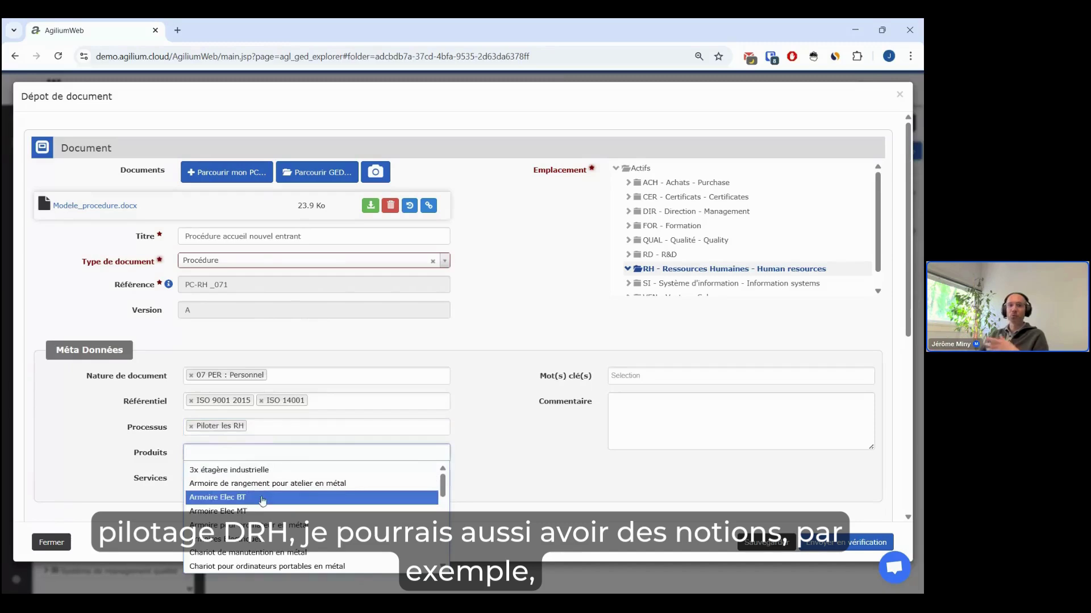
{"action": "left_click", "coordinate": [125, 461]}
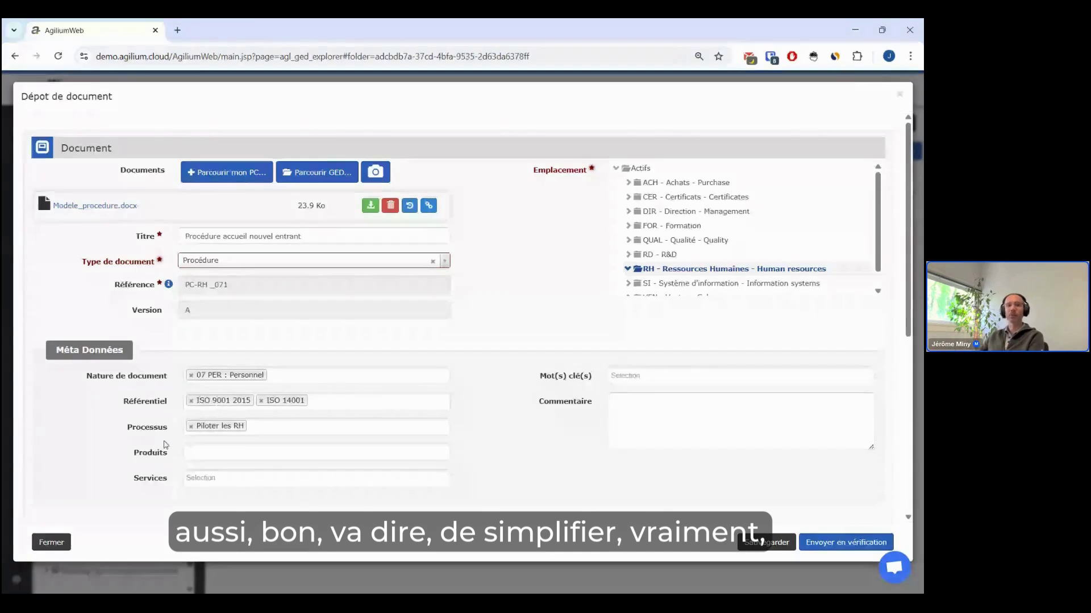
{"action": "left_click", "coordinate": [108, 406]}
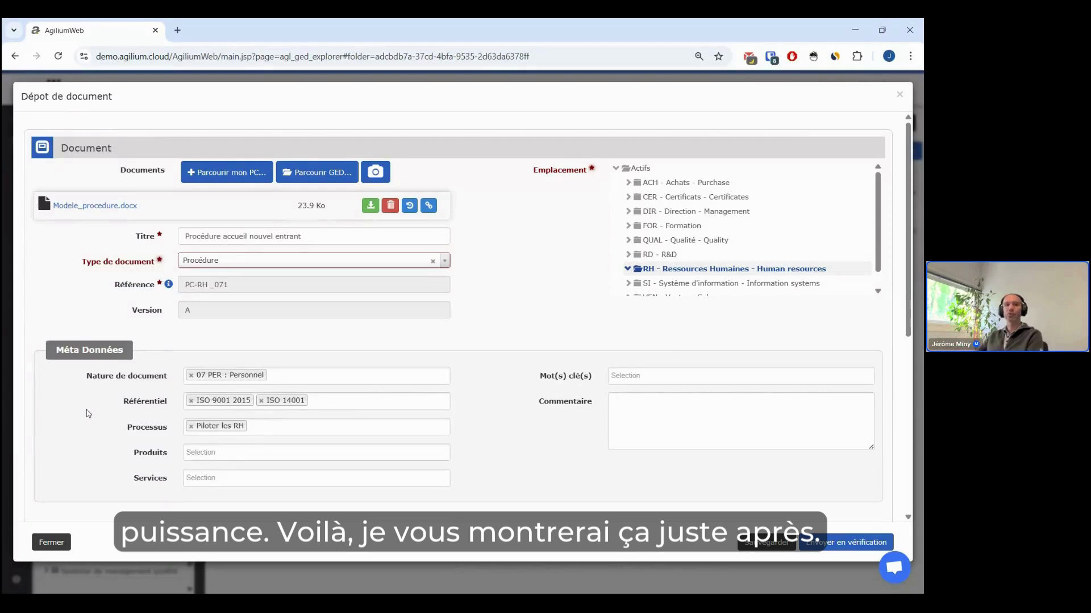
Open the attached Modele_procedure.docx in Word, bring it onto the main screen and enable editing.
{"action": "left_click", "coordinate": [109, 209]}
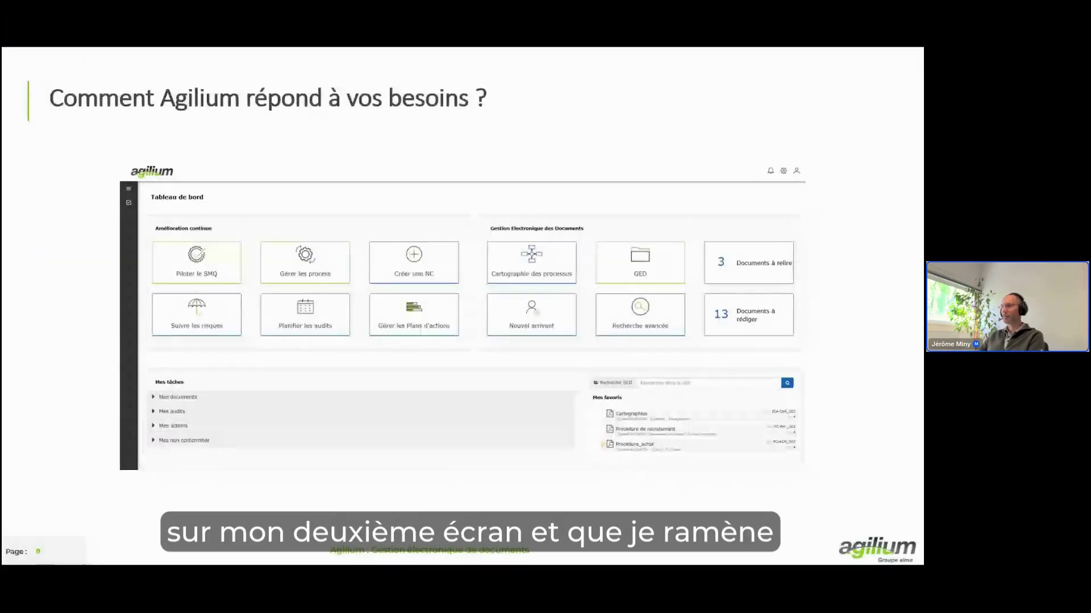
{"action": "key", "text": "super+shift+Left"}
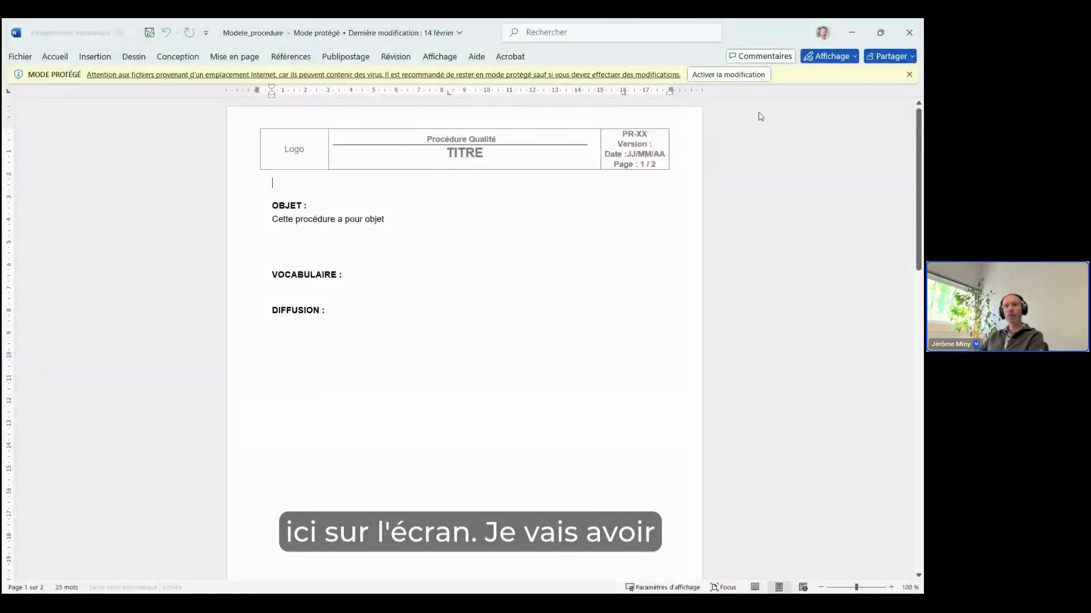
{"action": "left_click", "coordinate": [728, 74]}
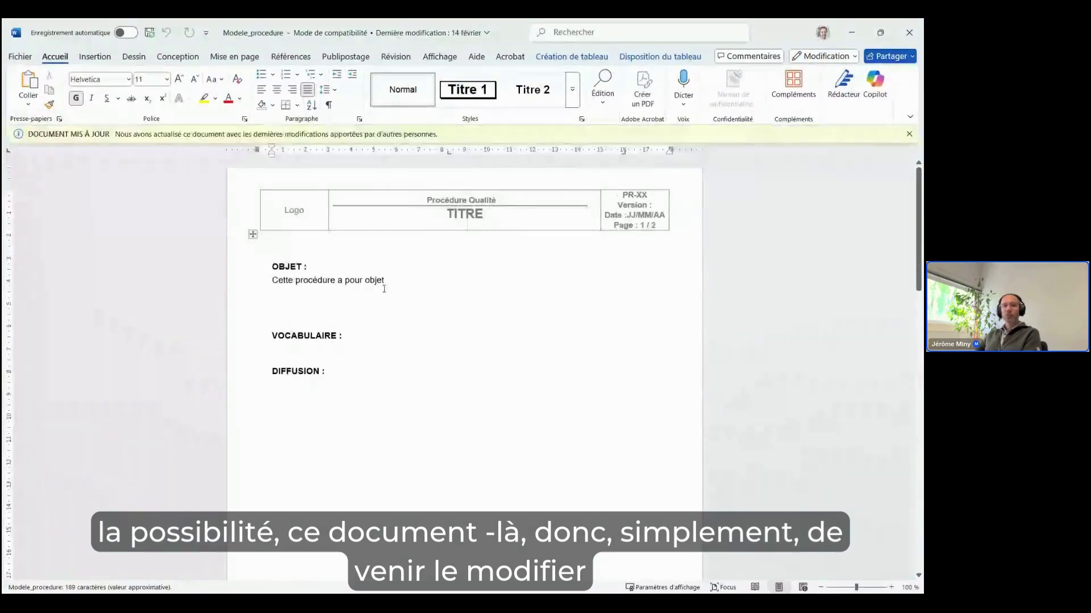
Add the placeholder lines "Ze", "Zer", "Ze", "R" and "zer" below the OBJET sentence and look over the page.
{"action": "key", "text": "Return"}
{"action": "key", "text": "Return"}
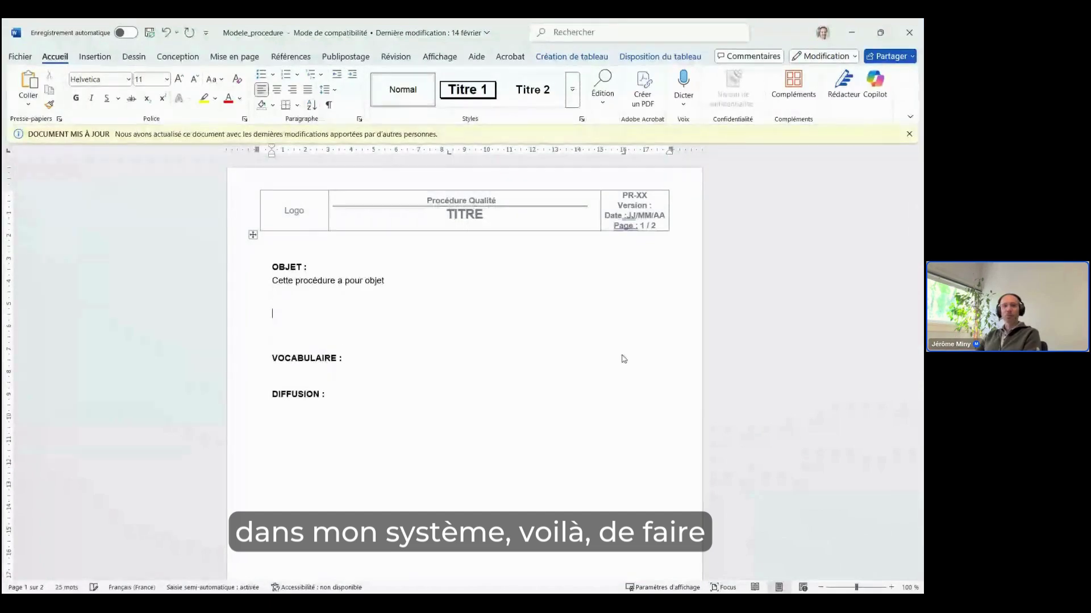
{"action": "type", "text": "ze"}
{"action": "key", "text": "Return"}
{"action": "type", "text": "zer ze r"}
{"action": "key", "text": "Return"}
{"action": "type", "text": "zer"}
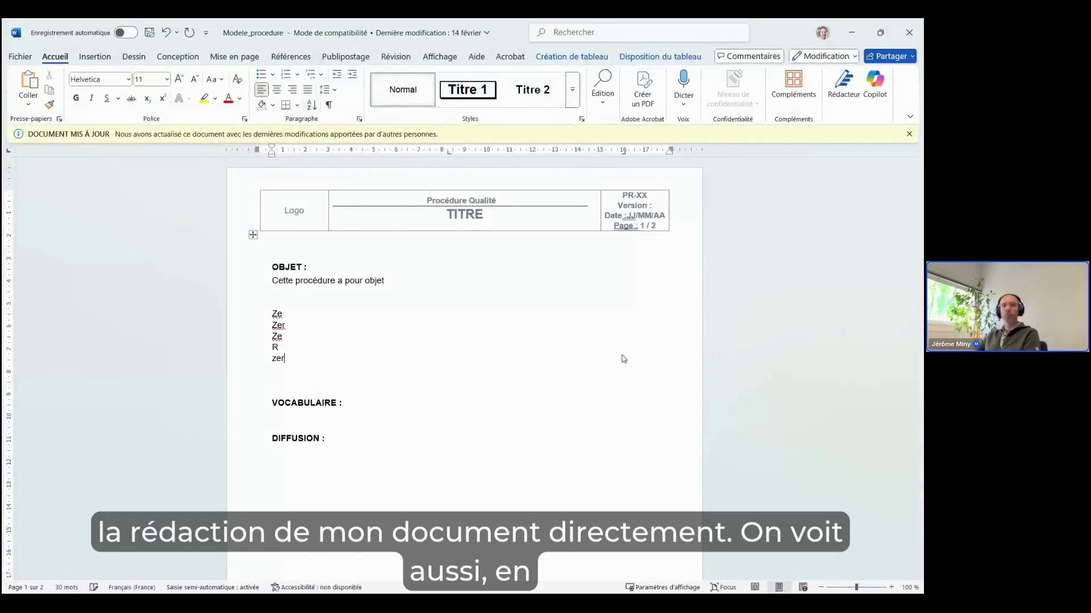
{"action": "scroll", "coordinate": [366, 378], "scroll_direction": "down", "scroll_amount": 2}
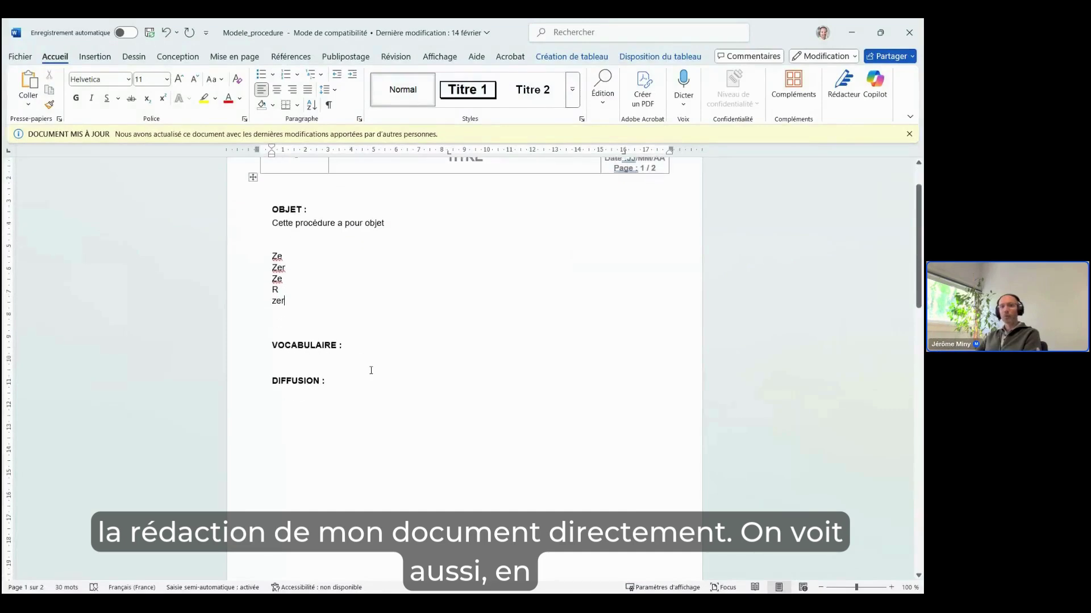
{"action": "scroll", "coordinate": [371, 371], "scroll_direction": "up", "scroll_amount": 2}
{"action": "scroll", "coordinate": [485, 285], "scroll_direction": "down", "scroll_amount": 8}
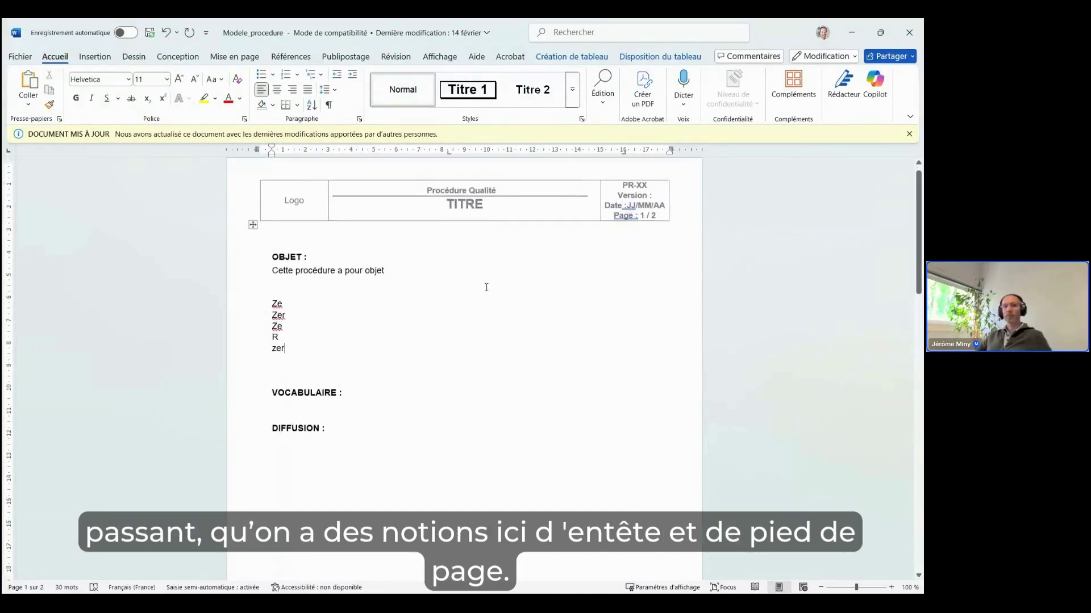
Review the revision table in the procedure's footer and close the Word document without saving the changes.
{"action": "scroll", "coordinate": [503, 460], "scroll_direction": "down", "scroll_amount": 5}
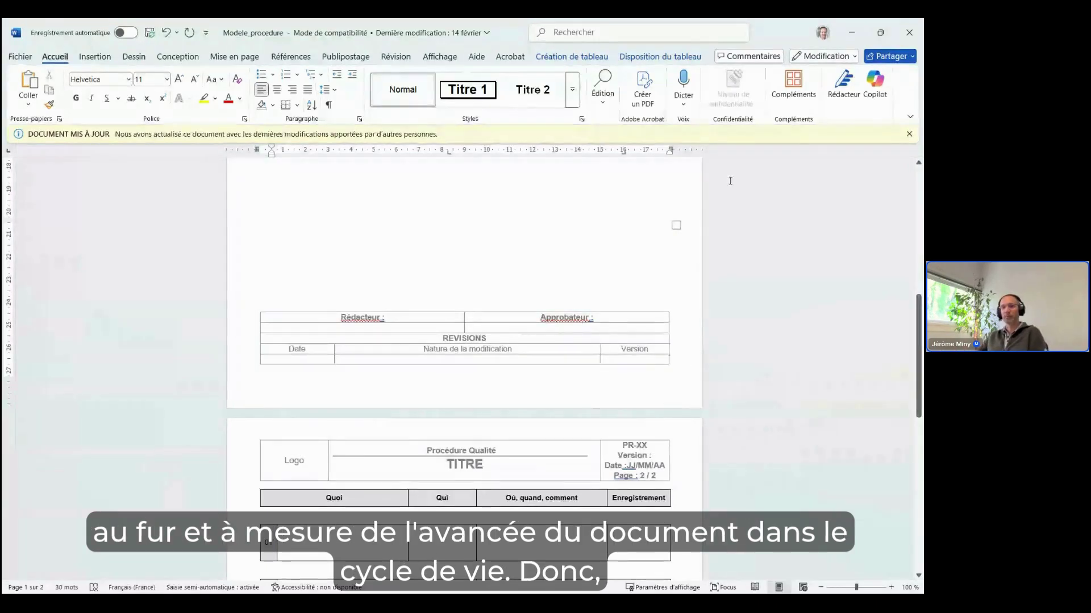
{"action": "left_click", "coordinate": [909, 33]}
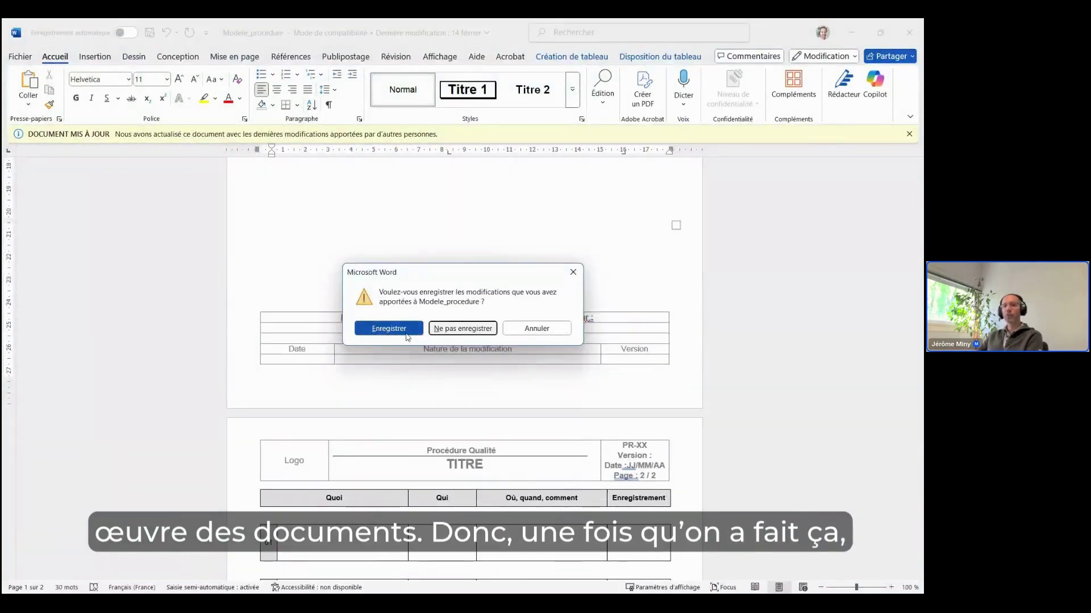
{"action": "left_click", "coordinate": [463, 329]}
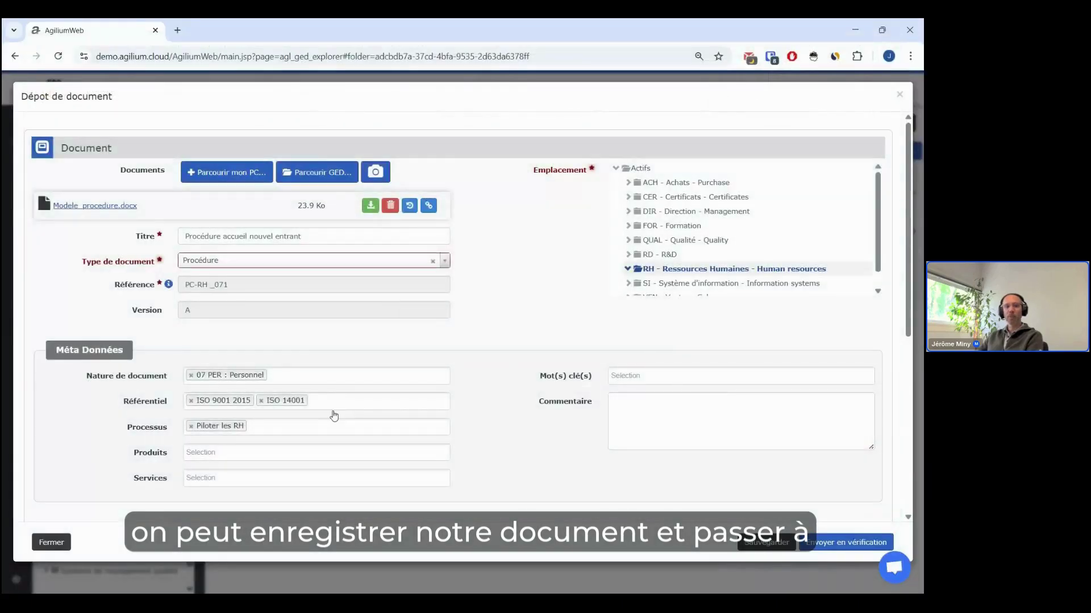
Assign the SMQ_Doc_Validation group as verifier in the validation circuit and set the return deadline to 15 days.
{"action": "scroll", "coordinate": [348, 375], "scroll_direction": "down", "scroll_amount": 2}
{"action": "scroll", "coordinate": [350, 377], "scroll_direction": "down", "scroll_amount": 1}
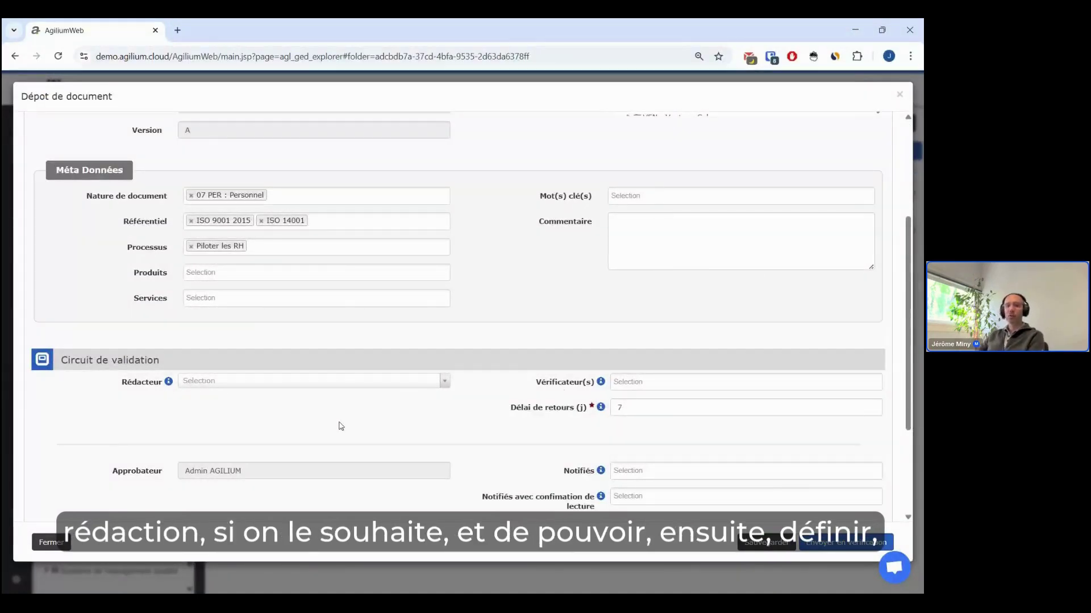
{"action": "left_click", "coordinate": [645, 383]}
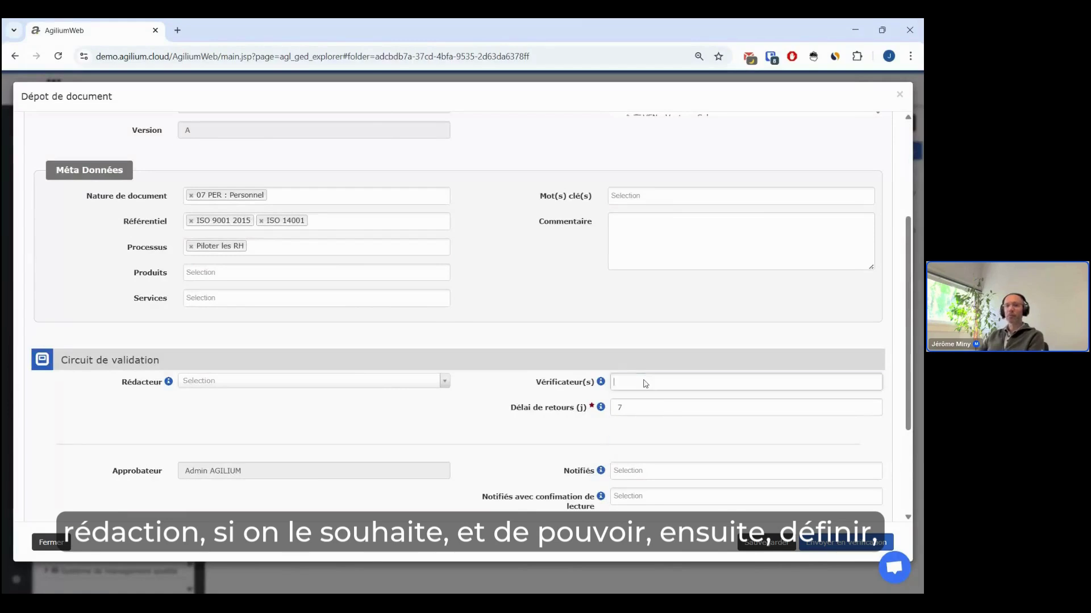
{"action": "scroll", "coordinate": [689, 487], "scroll_direction": "down", "scroll_amount": 2}
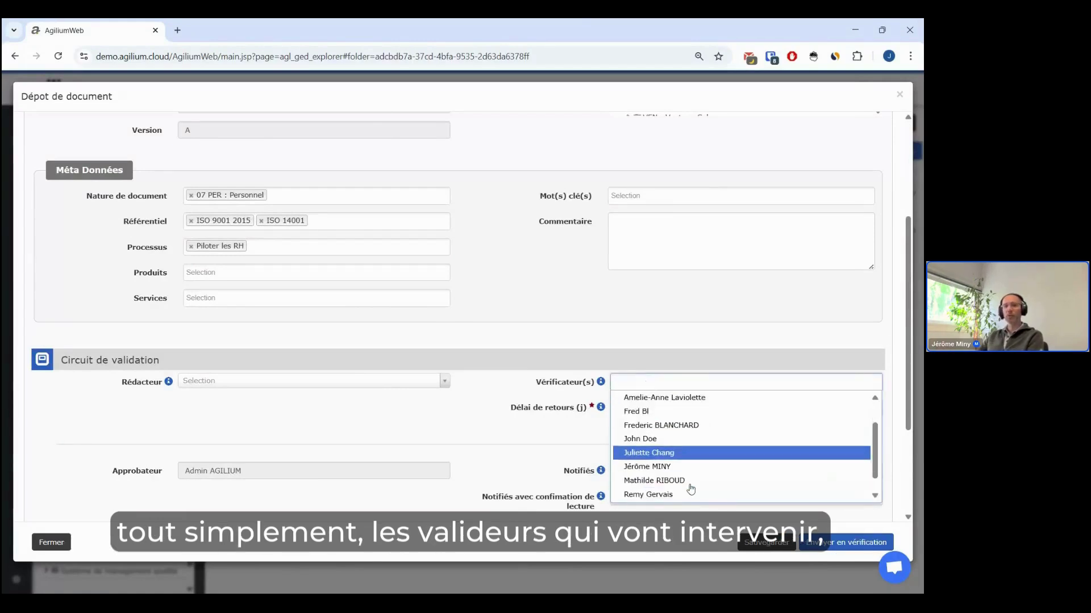
{"action": "left_click", "coordinate": [691, 493]}
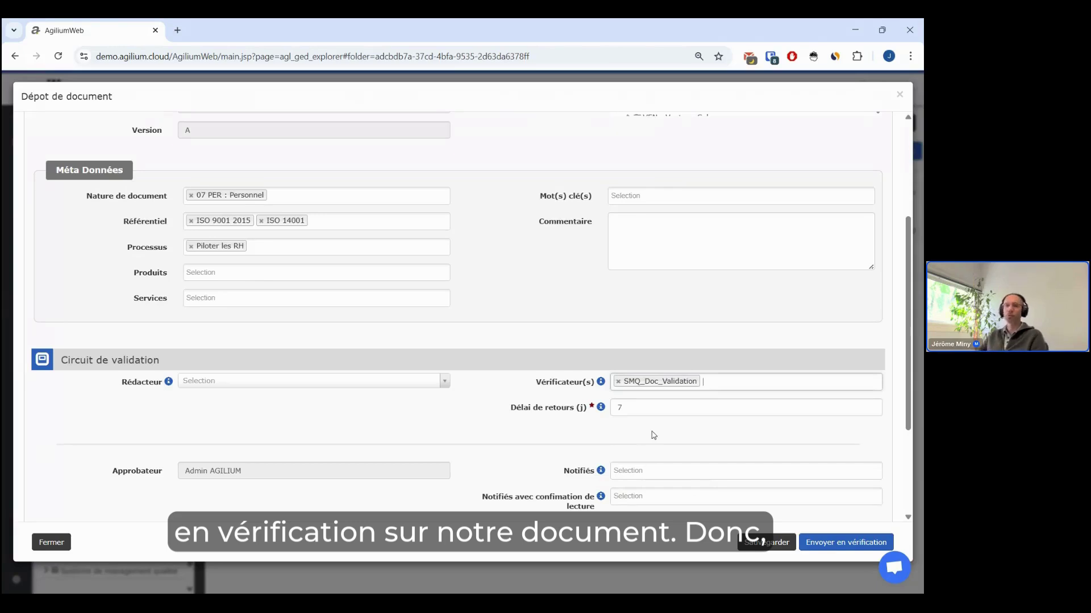
{"action": "left_click", "coordinate": [623, 413]}
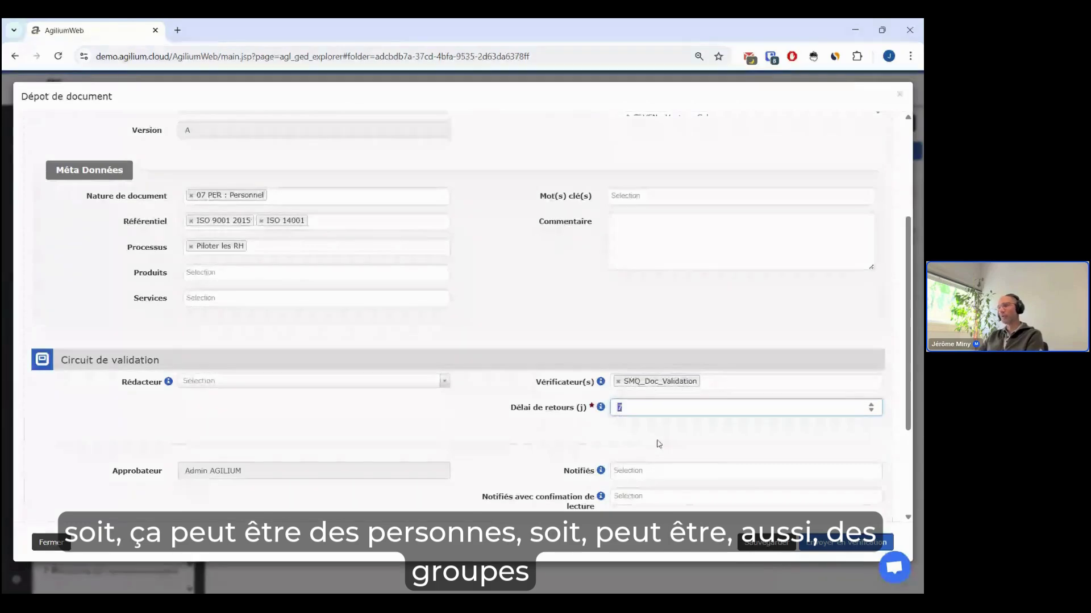
{"action": "type", "text": "15"}
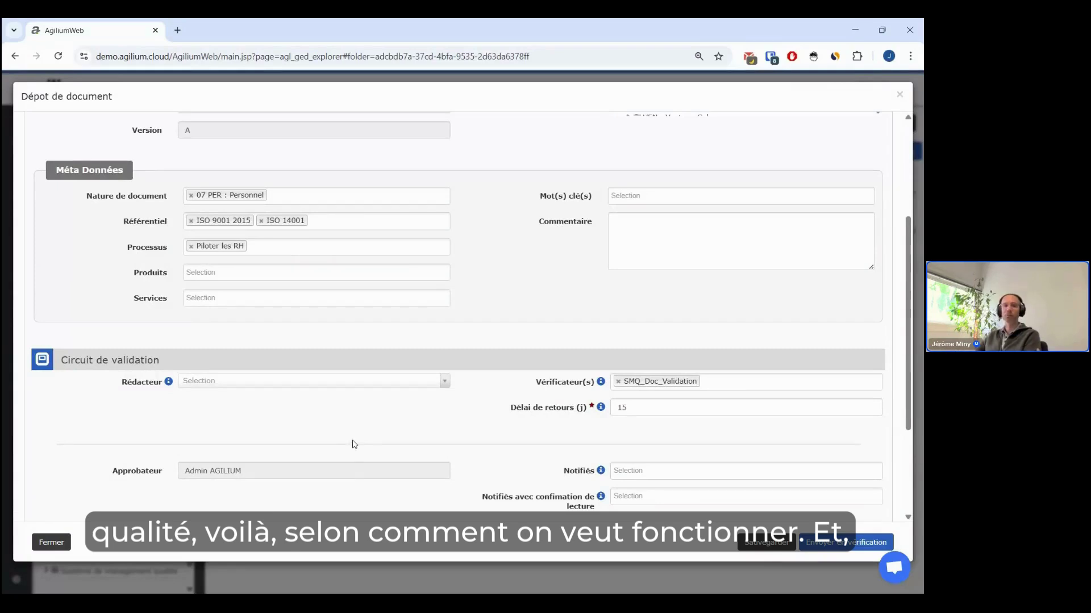
Add the RH_Collaborateur role to the recipients notified with read confirmation.
{"action": "scroll", "coordinate": [390, 417], "scroll_direction": "down", "scroll_amount": 1}
{"action": "scroll", "coordinate": [638, 451], "scroll_direction": "up", "scroll_amount": 1}
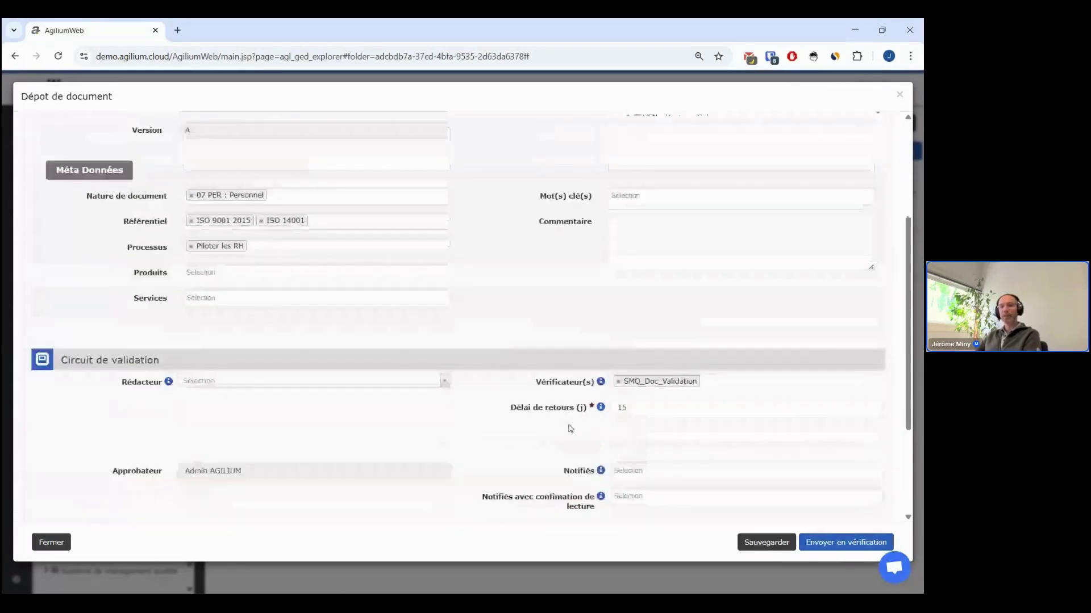
{"action": "left_click", "coordinate": [636, 498]}
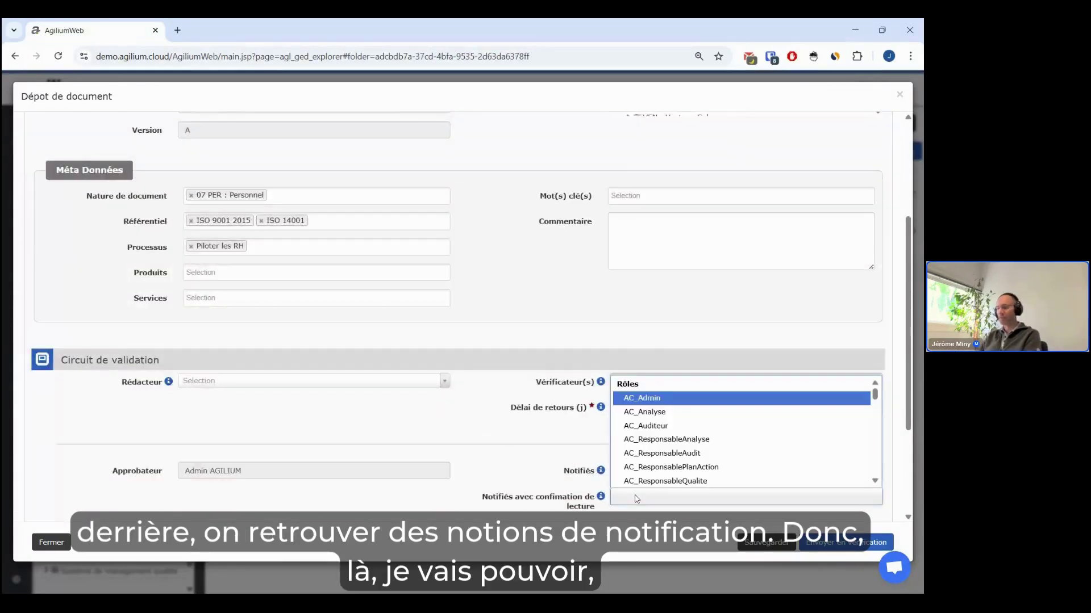
{"action": "type", "text": "rh"}
{"action": "left_click", "coordinate": [648, 452]}
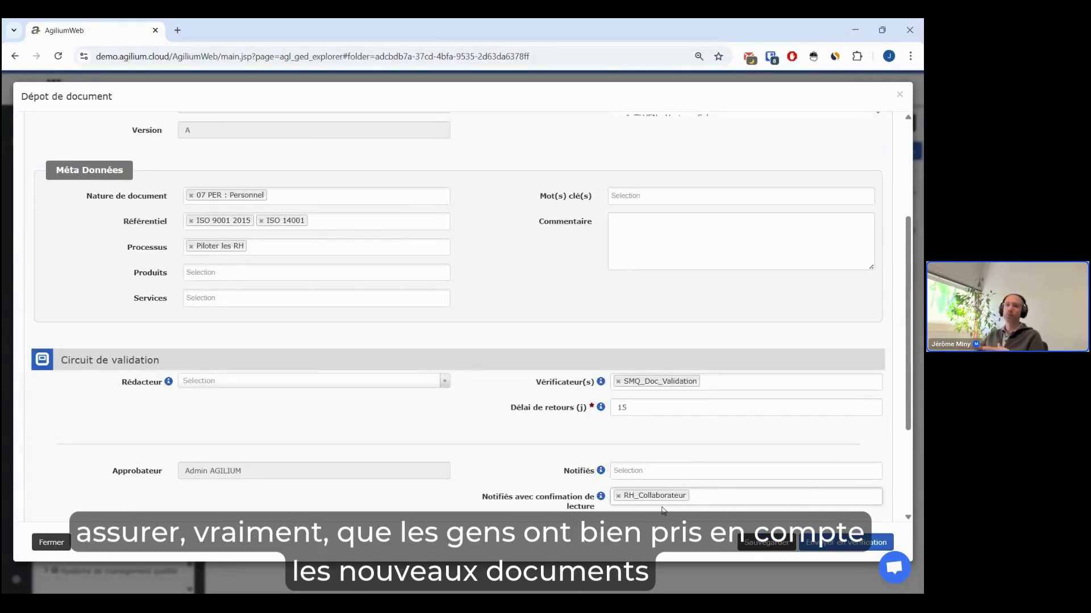
{"action": "left_click", "coordinate": [477, 408]}
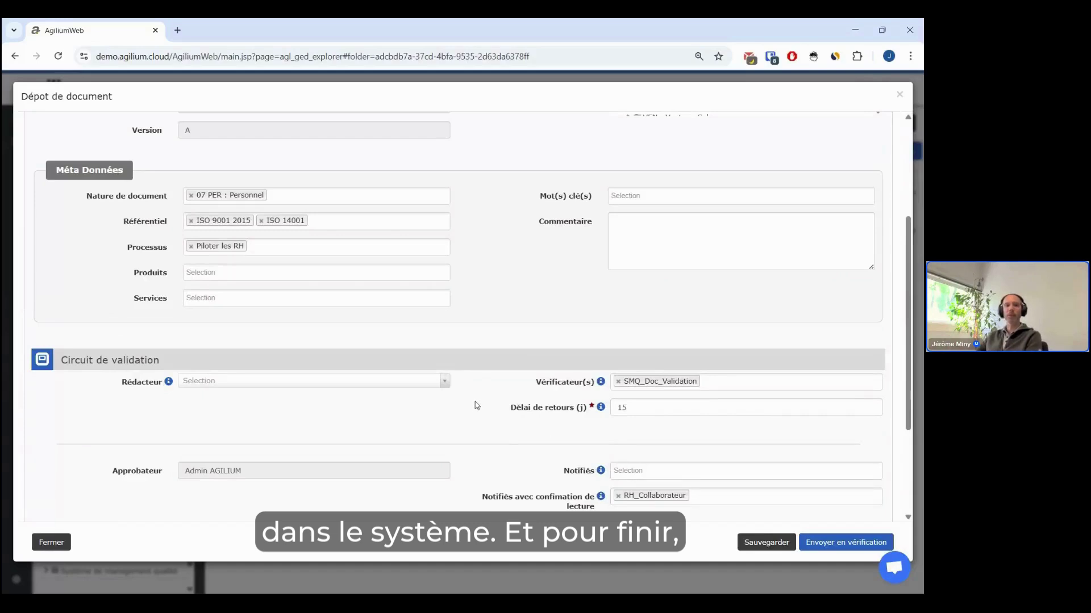
Set the document's validity period to 1 an and close the deposit form without submitting it.
{"action": "scroll", "coordinate": [476, 405], "scroll_direction": "down", "scroll_amount": 1}
{"action": "scroll", "coordinate": [476, 404], "scroll_direction": "down", "scroll_amount": 3}
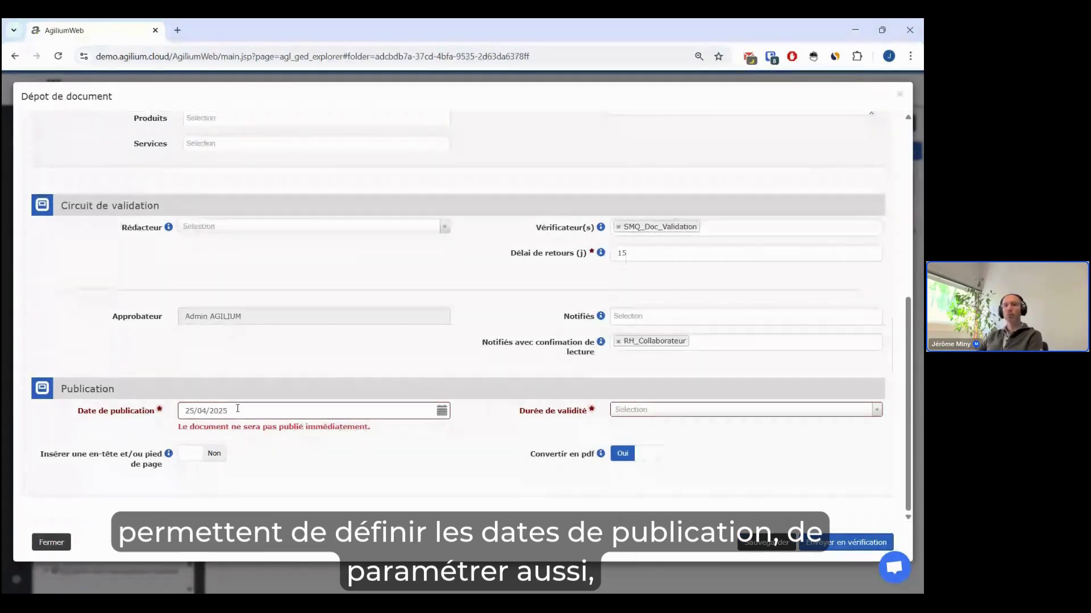
{"action": "left_click", "coordinate": [639, 409]}
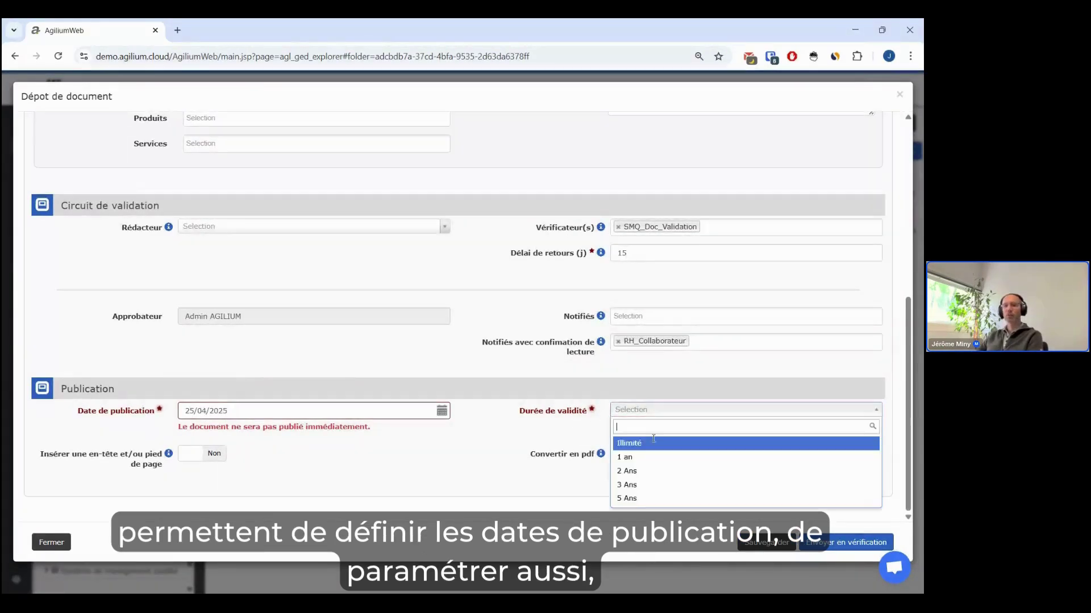
{"action": "left_click", "coordinate": [673, 461]}
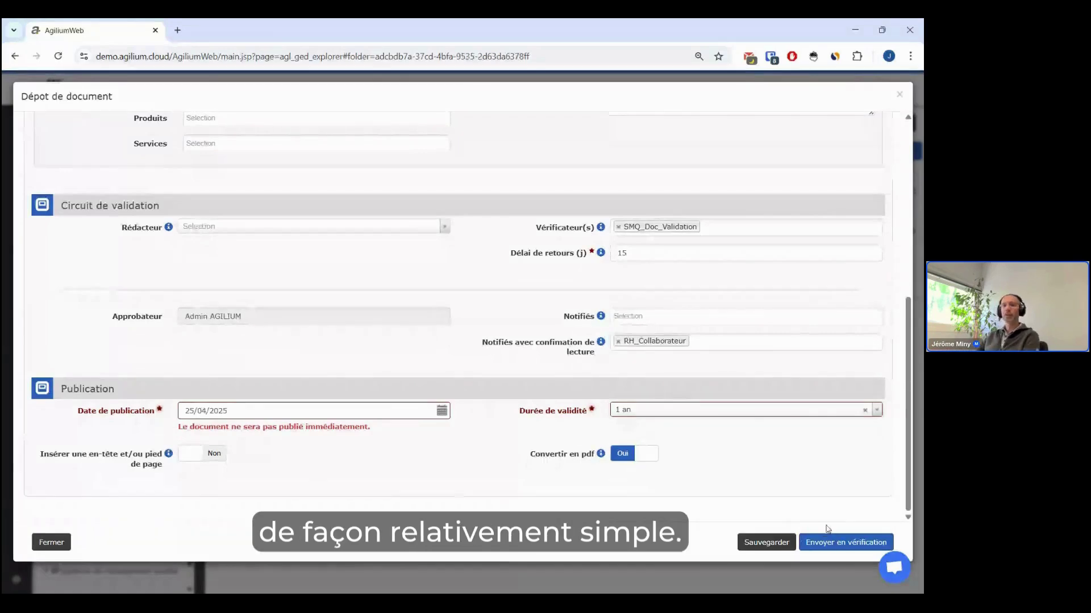
{"action": "left_click", "coordinate": [899, 95]}
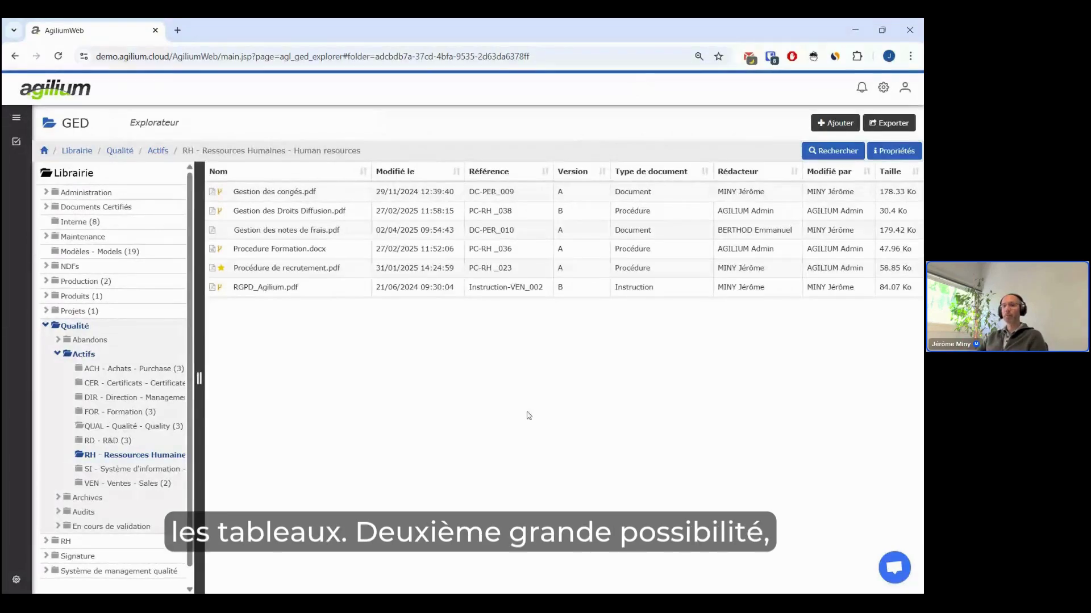
Set up a GED search for "entrant" that includes document contents and is limited to documents expiring in 3 months.
{"action": "left_click", "coordinate": [833, 150]}
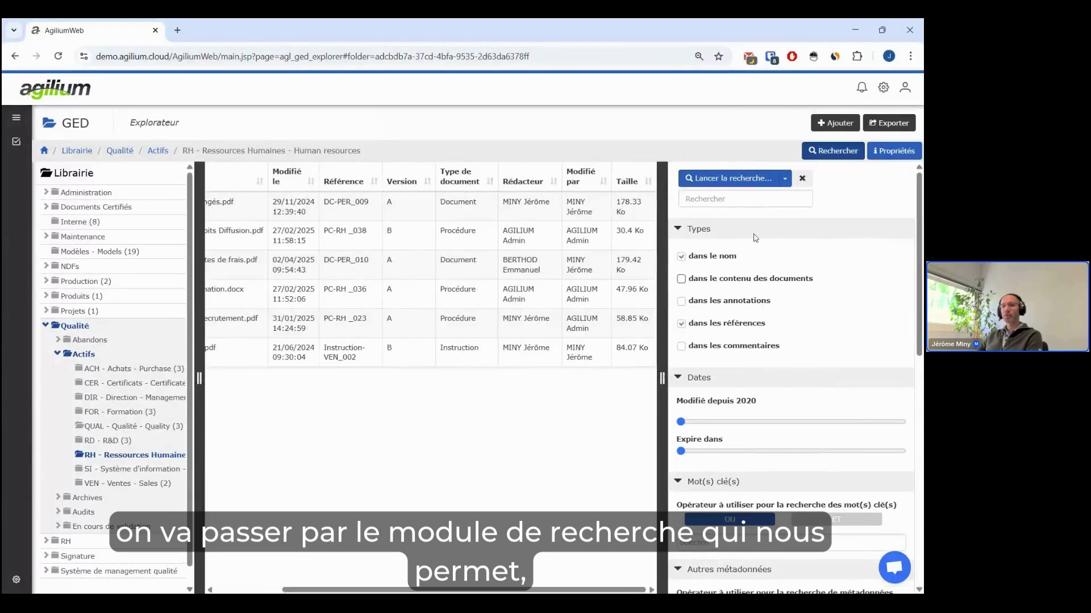
{"action": "left_click", "coordinate": [744, 199]}
{"action": "type", "text": "entrant"}
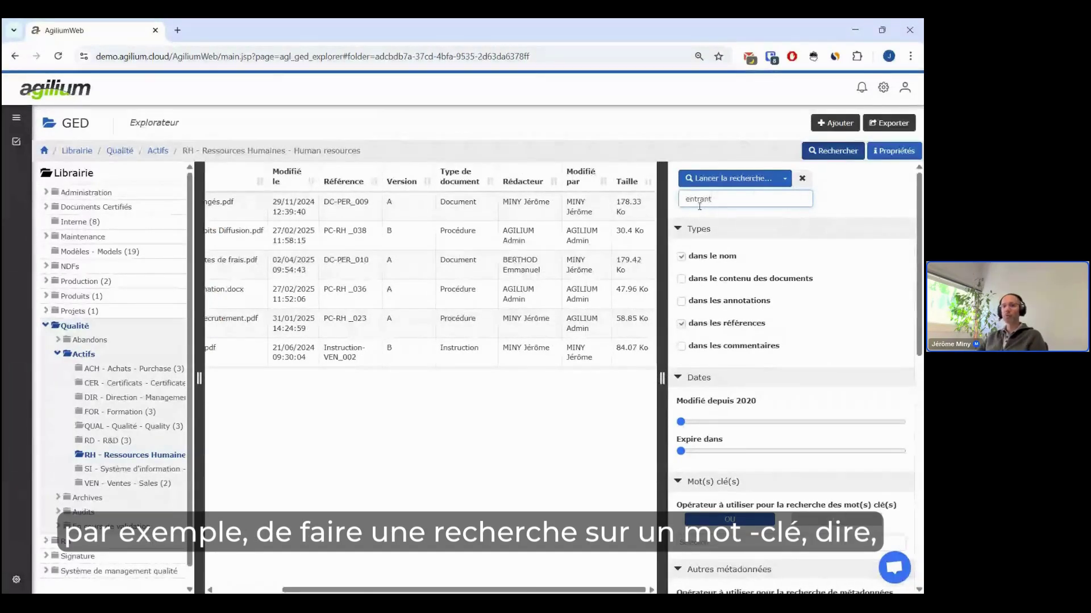
{"action": "left_click", "coordinate": [730, 279]}
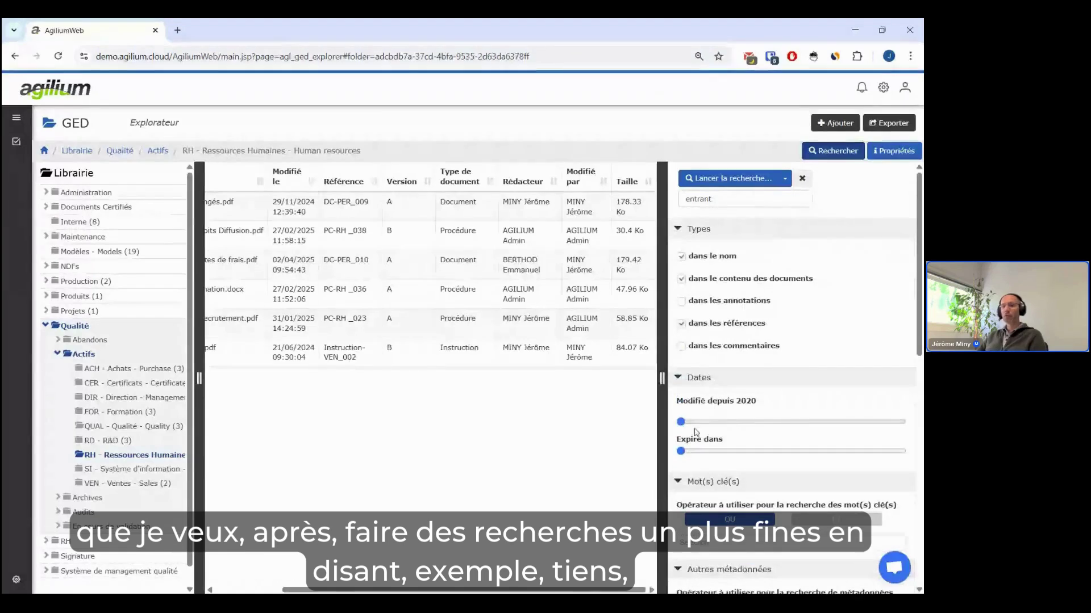
{"action": "left_click_drag", "start_coordinate": [680, 451], "coordinate": [829, 458]}
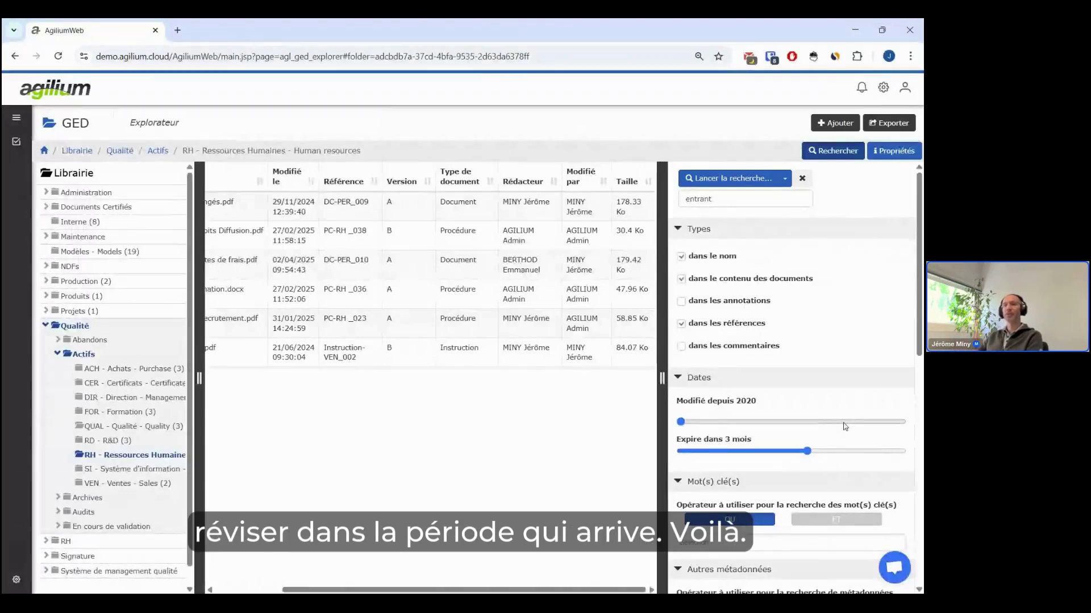
Filter the search by document type Procédure and nature 07 PER : Personnel, combining the metadata criteria with ET.
{"action": "scroll", "coordinate": [845, 426], "scroll_direction": "down", "scroll_amount": 5}
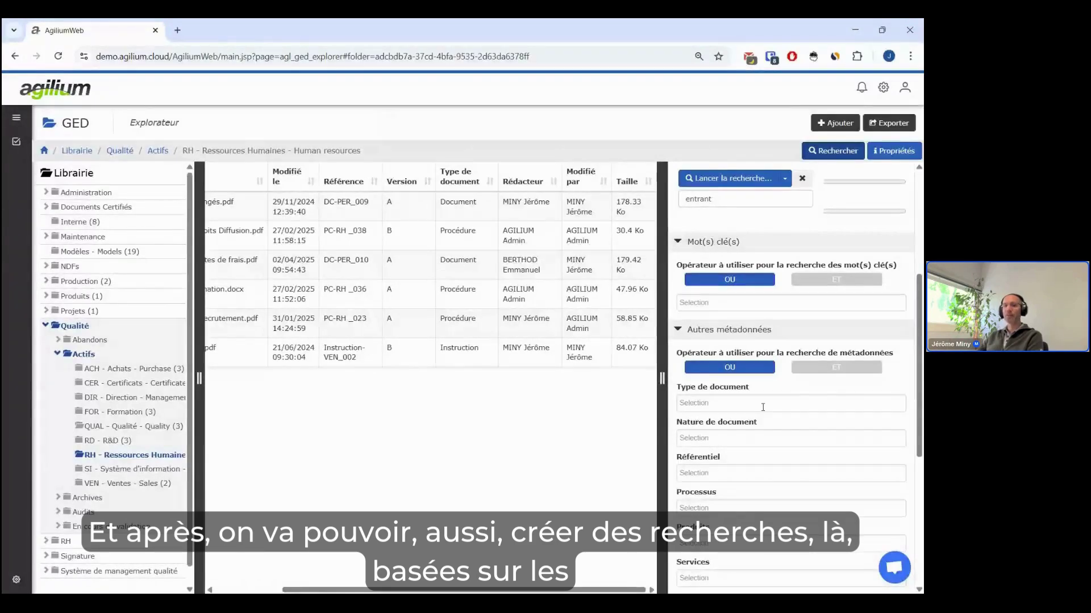
{"action": "left_click", "coordinate": [763, 405]}
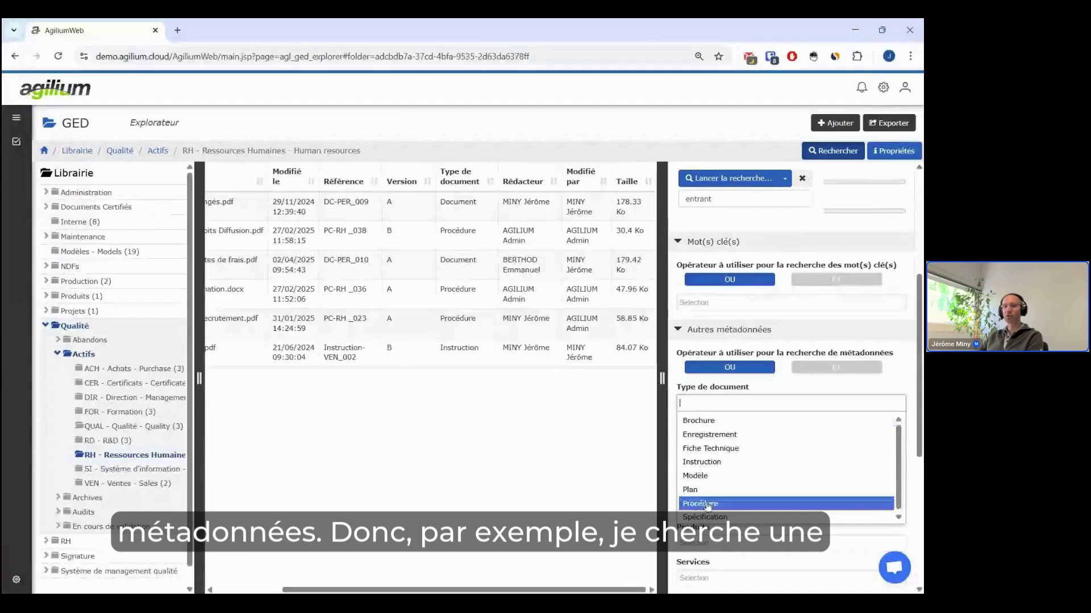
{"action": "left_click", "coordinate": [708, 504]}
{"action": "left_click", "coordinate": [748, 439]}
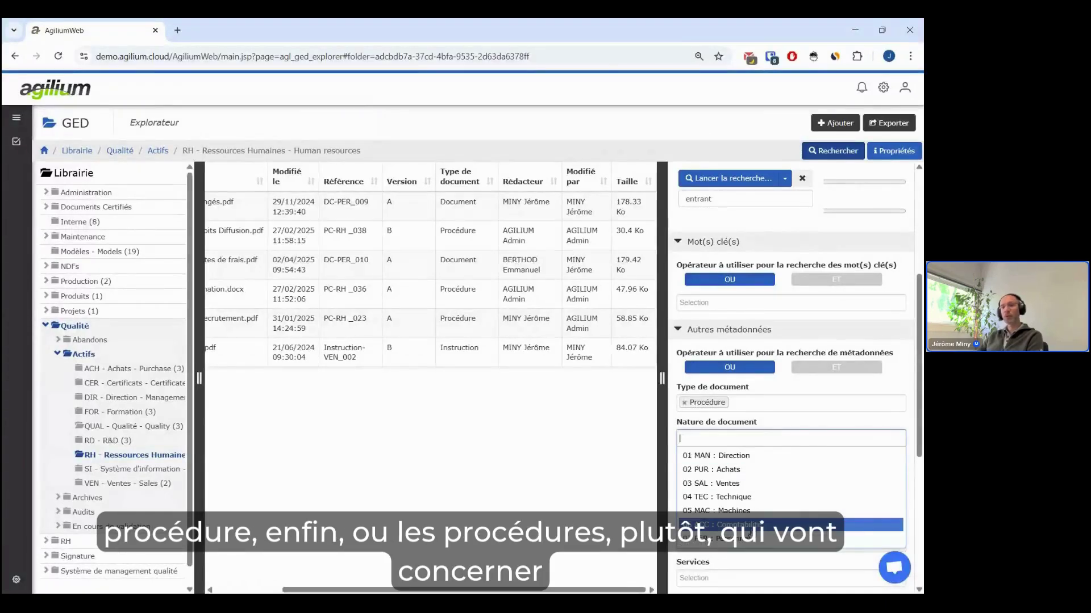
{"action": "left_click", "coordinate": [733, 538]}
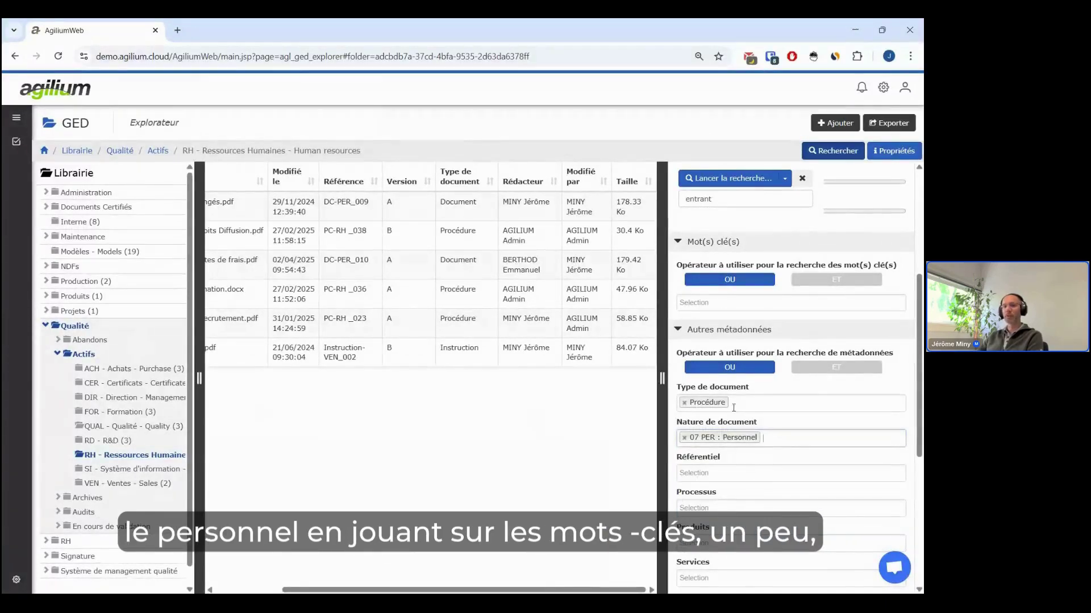
{"action": "left_click", "coordinate": [818, 370]}
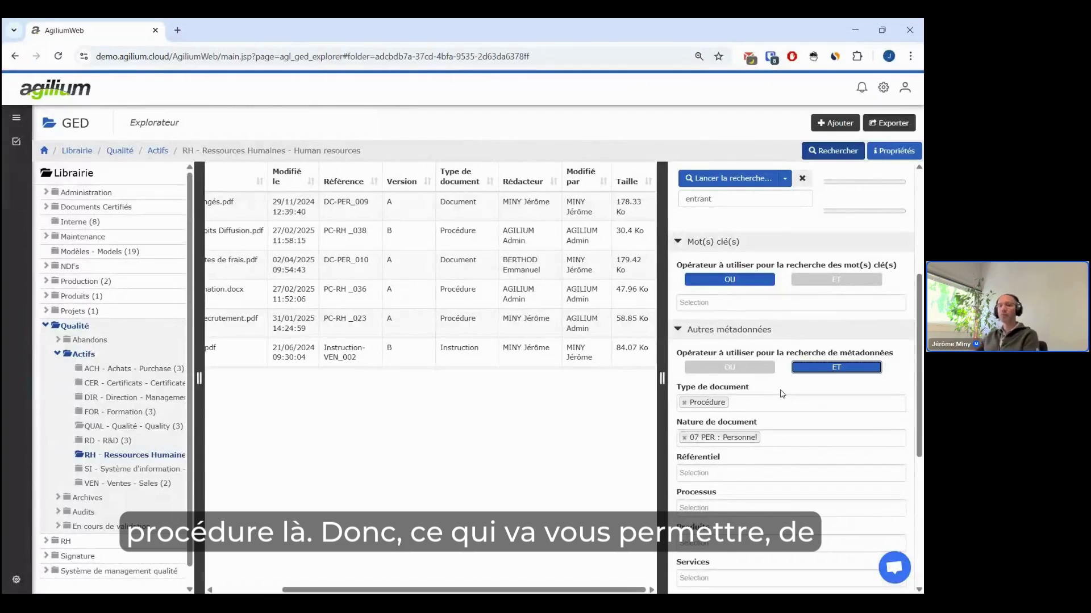
{"action": "scroll", "coordinate": [791, 308], "scroll_direction": "down", "scroll_amount": 2}
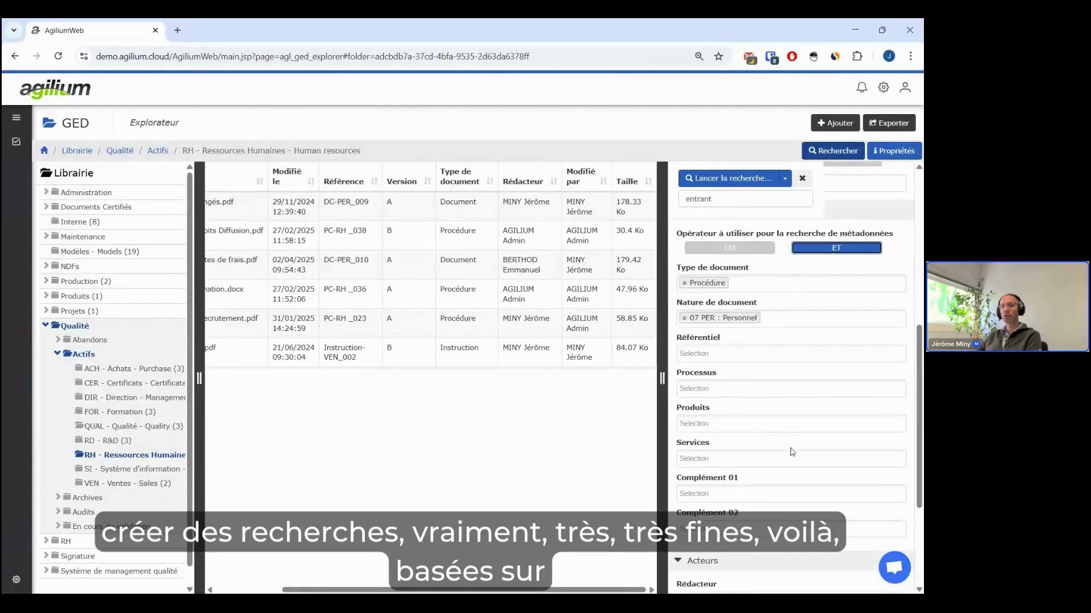
{"action": "scroll", "coordinate": [764, 267], "scroll_direction": "down", "scroll_amount": 3}
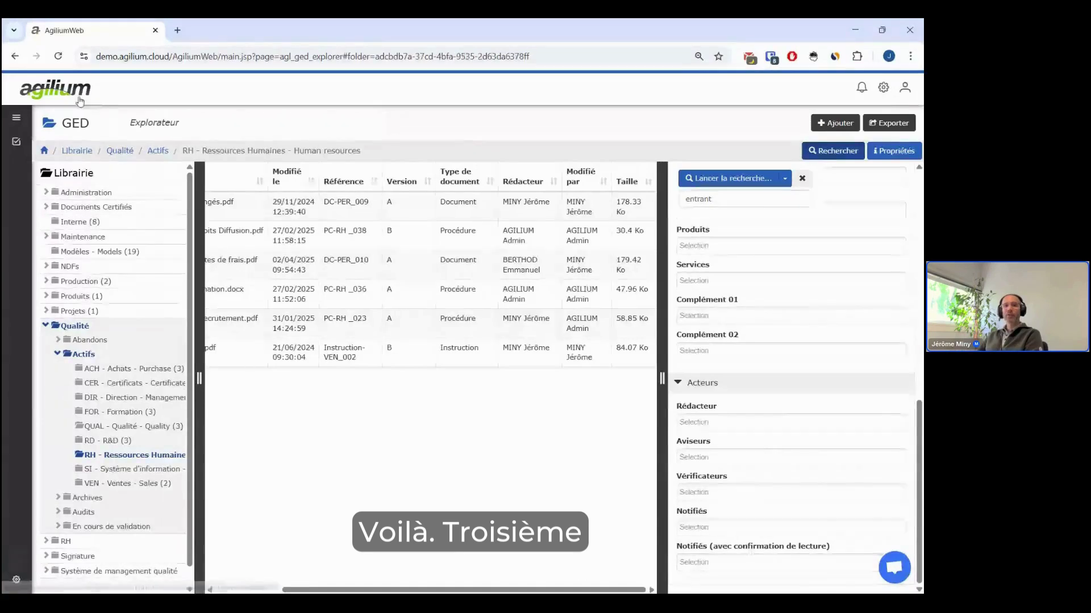
Open the Gérer l'organisation process from the process map and preview Gestion des notes de frais.pdf, closing it again.
{"action": "left_click", "coordinate": [71, 98]}
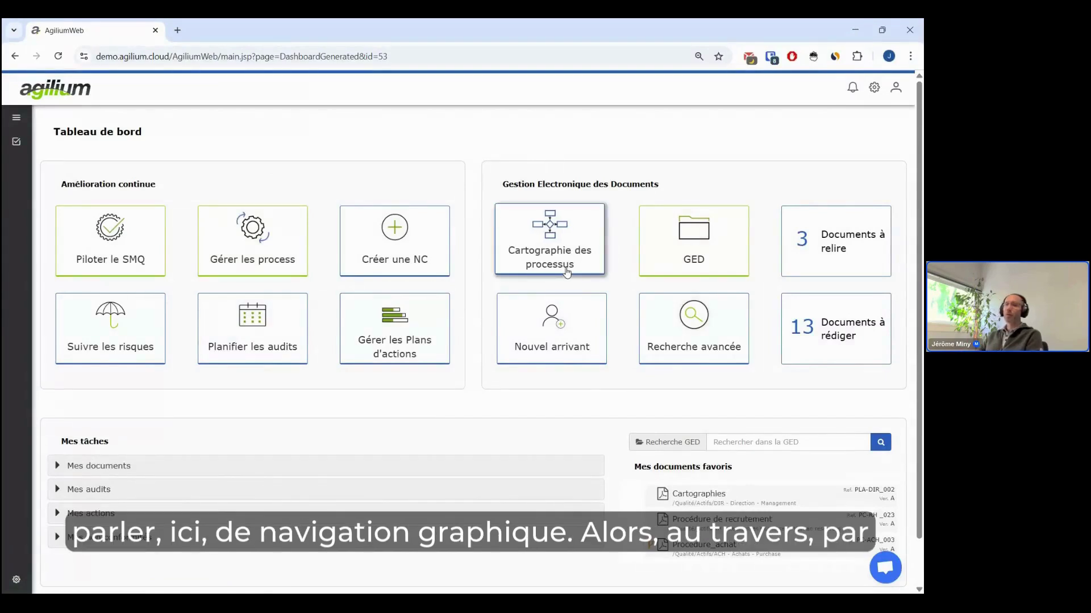
{"action": "left_click", "coordinate": [524, 267]}
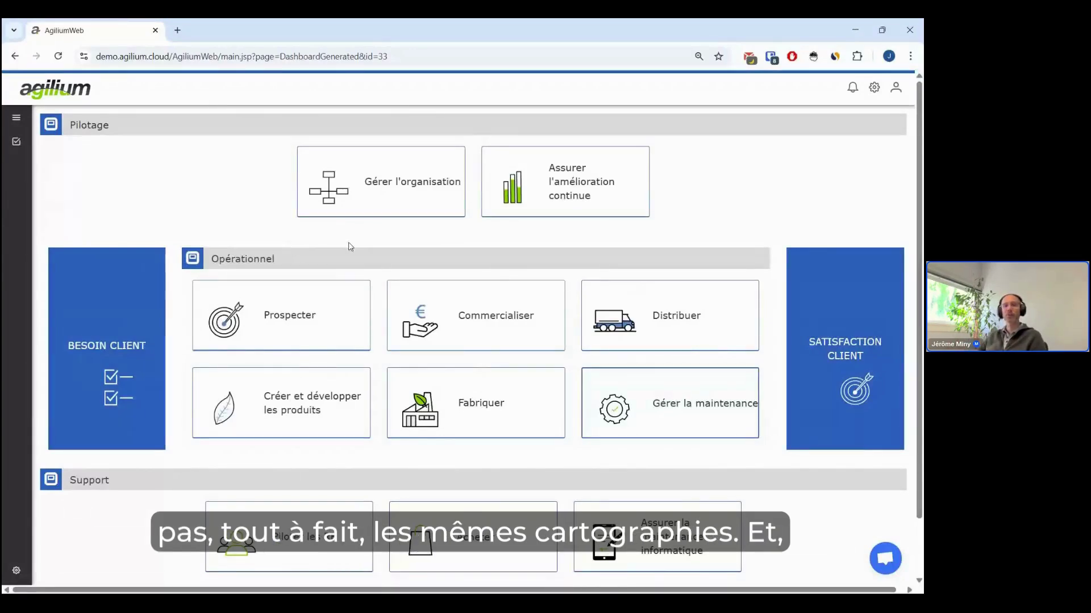
{"action": "left_click", "coordinate": [438, 192]}
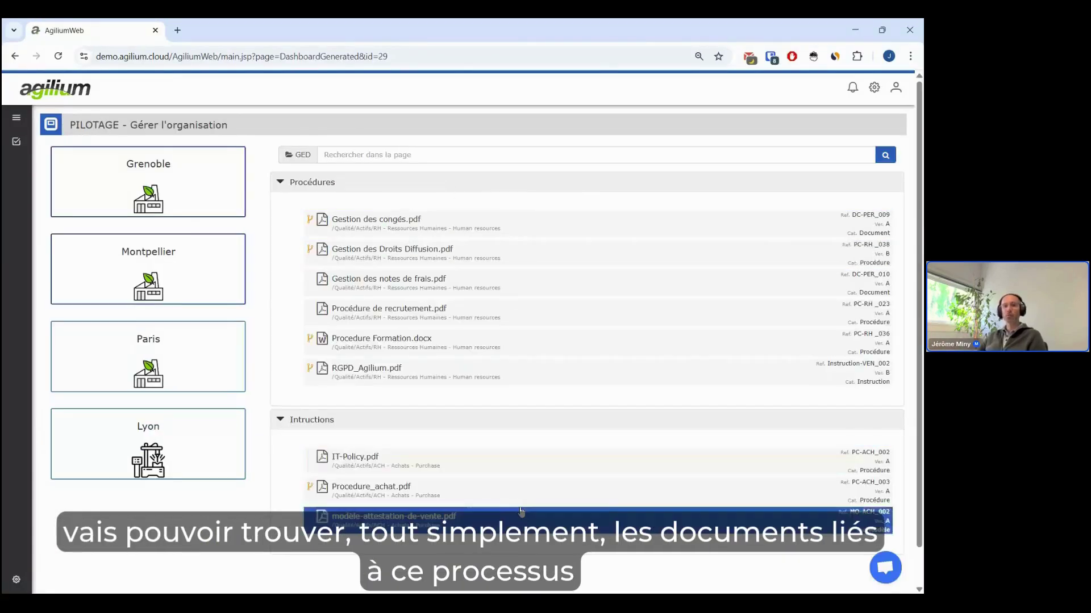
{"action": "left_click", "coordinate": [550, 294]}
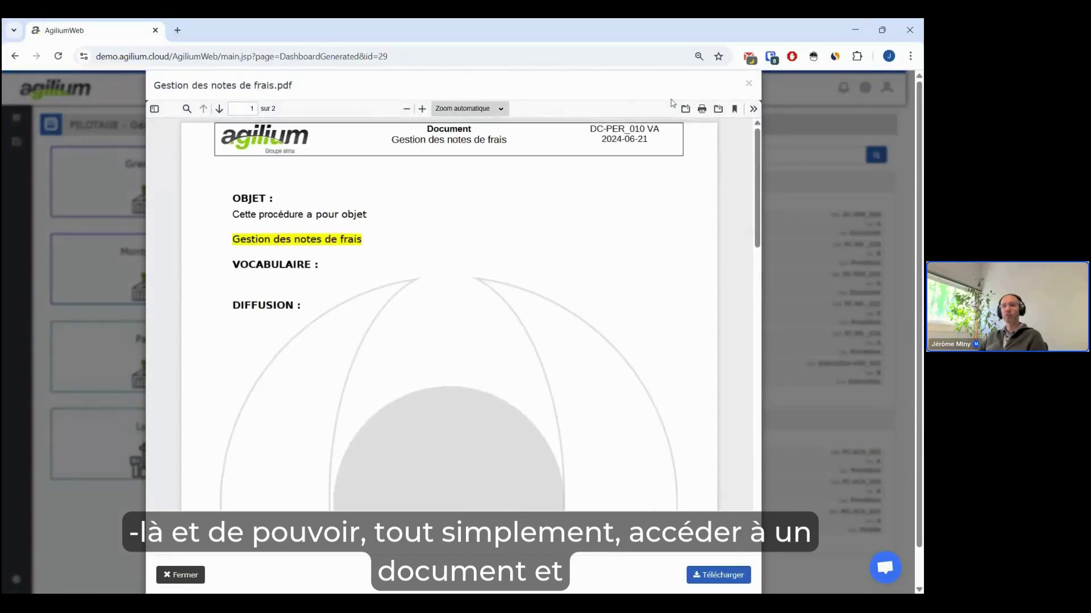
{"action": "left_click", "coordinate": [749, 83]}
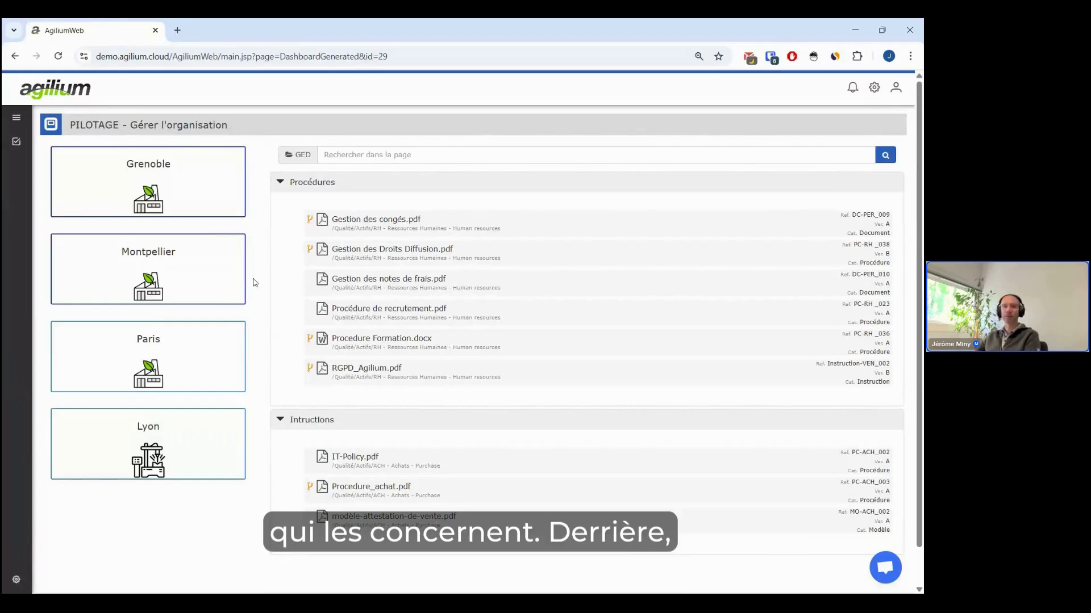
Open Suivi des publications in a new browser tab and examine its charts and document lists by circuit stage.
{"action": "left_click", "coordinate": [60, 96]}
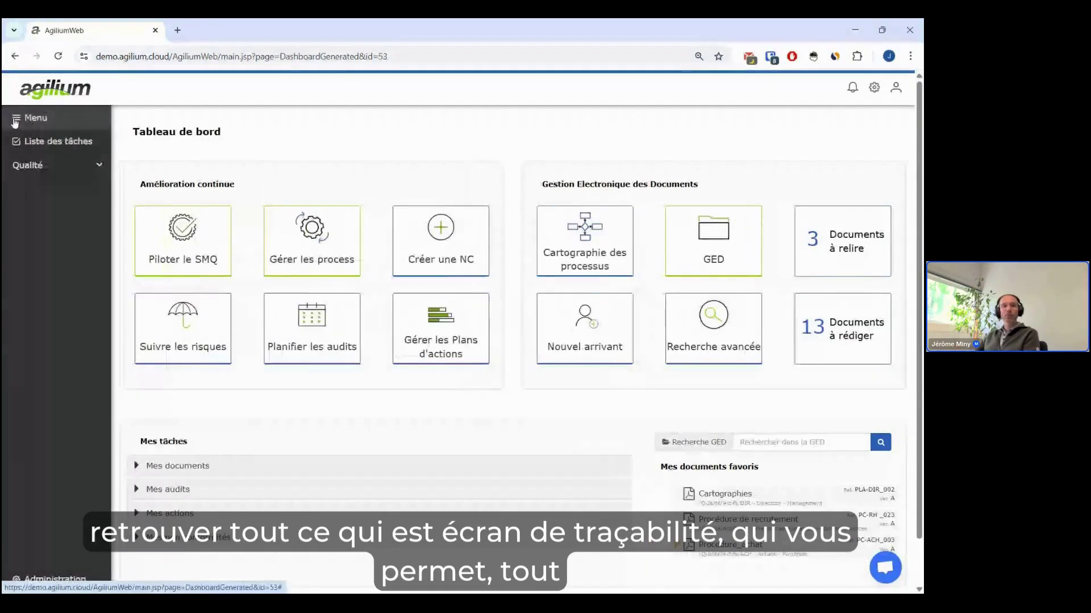
{"action": "left_click", "coordinate": [58, 173]}
{"action": "scroll", "coordinate": [116, 426], "scroll_direction": "down", "scroll_amount": 2}
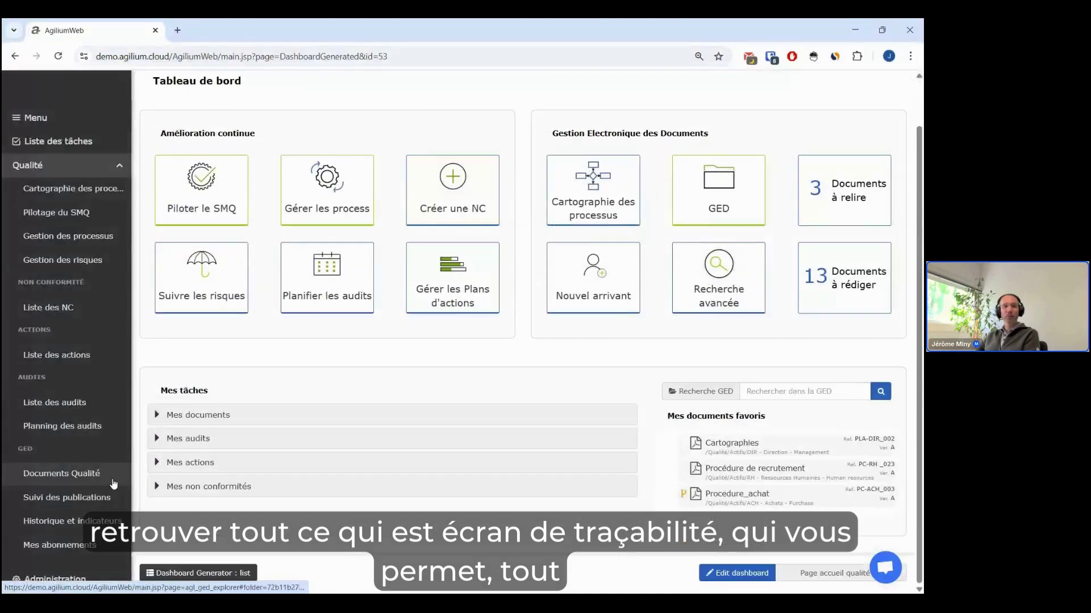
{"action": "right_click", "coordinate": [90, 503]}
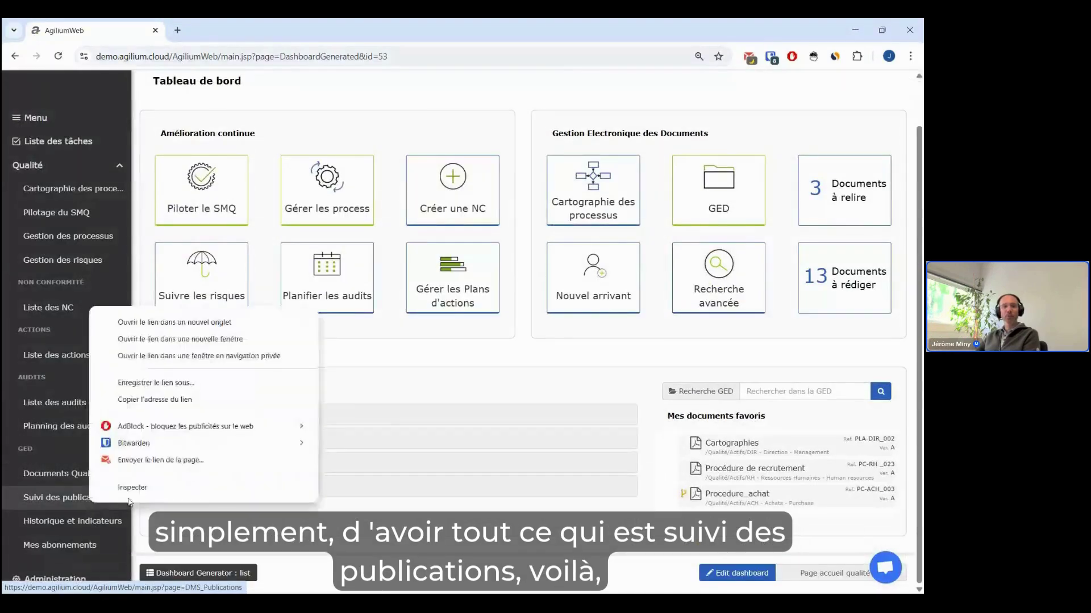
{"action": "left_click", "coordinate": [194, 322]}
{"action": "key", "text": "ctrl+Tab"}
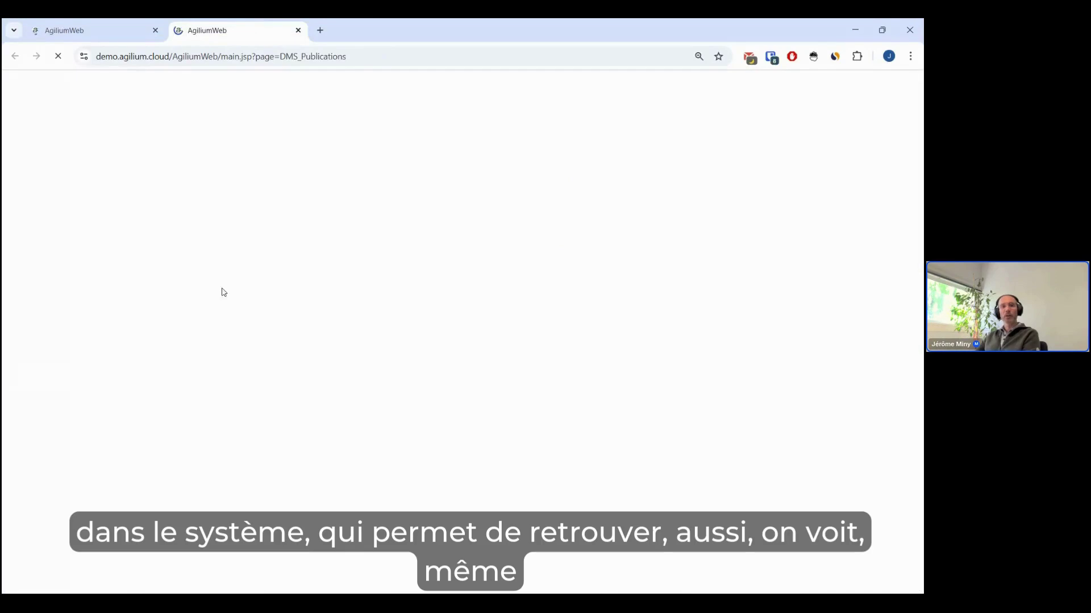
{"action": "scroll", "coordinate": [395, 239], "scroll_direction": "down", "scroll_amount": 1}
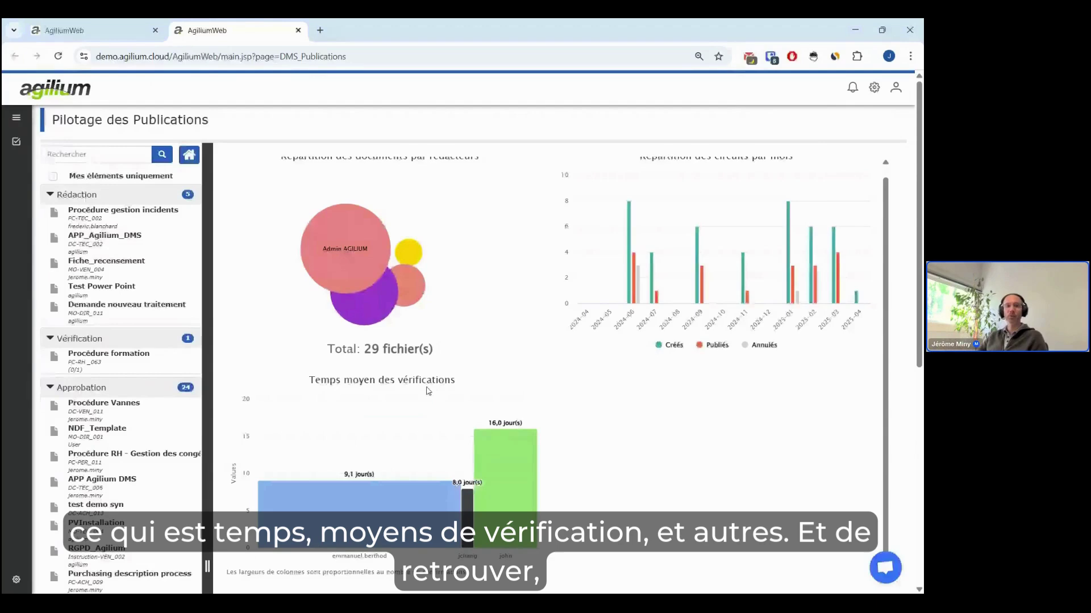
{"action": "scroll", "coordinate": [130, 297], "scroll_direction": "down", "scroll_amount": 3}
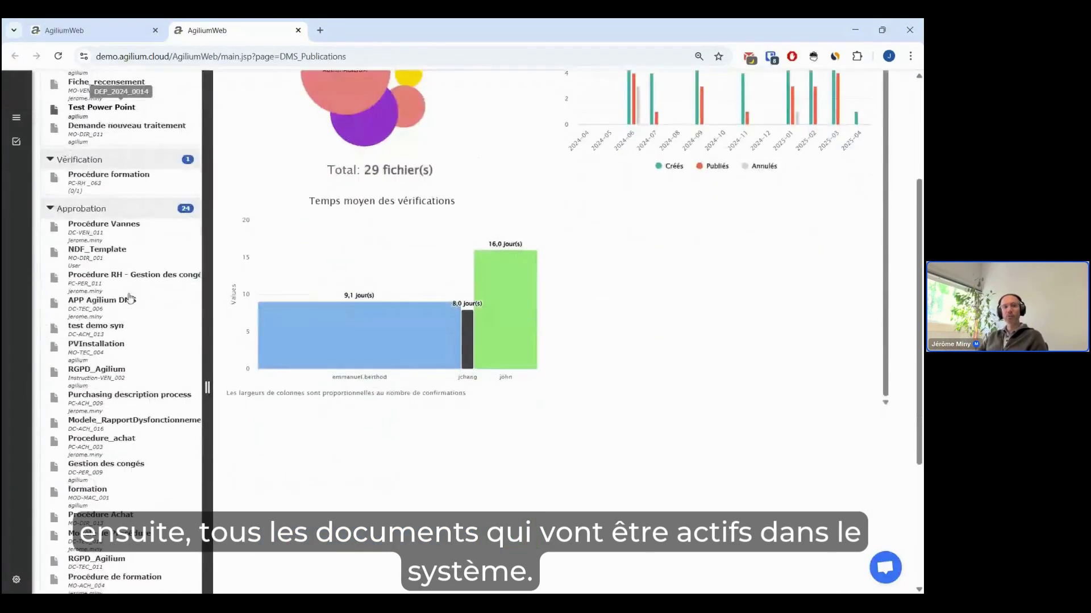
{"action": "scroll", "coordinate": [129, 297], "scroll_direction": "up", "scroll_amount": 3}
Limit the publications list to own items and review the verification history of Procédure formation and Procédure RH - Gestion des congés.
{"action": "left_click", "coordinate": [53, 176]}
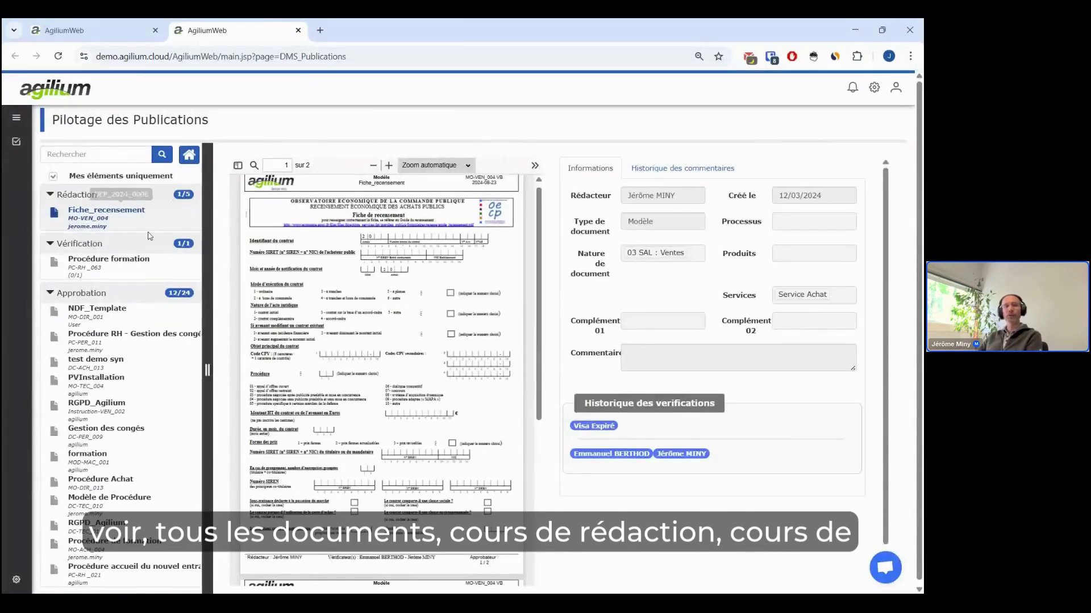
{"action": "left_click", "coordinate": [136, 260]}
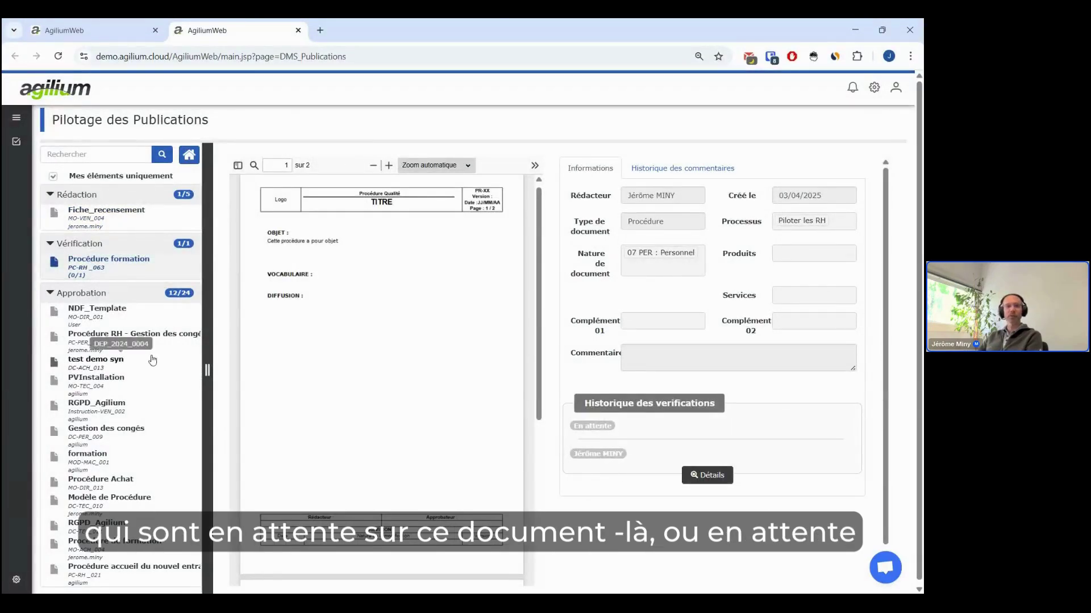
{"action": "left_click", "coordinate": [135, 341]}
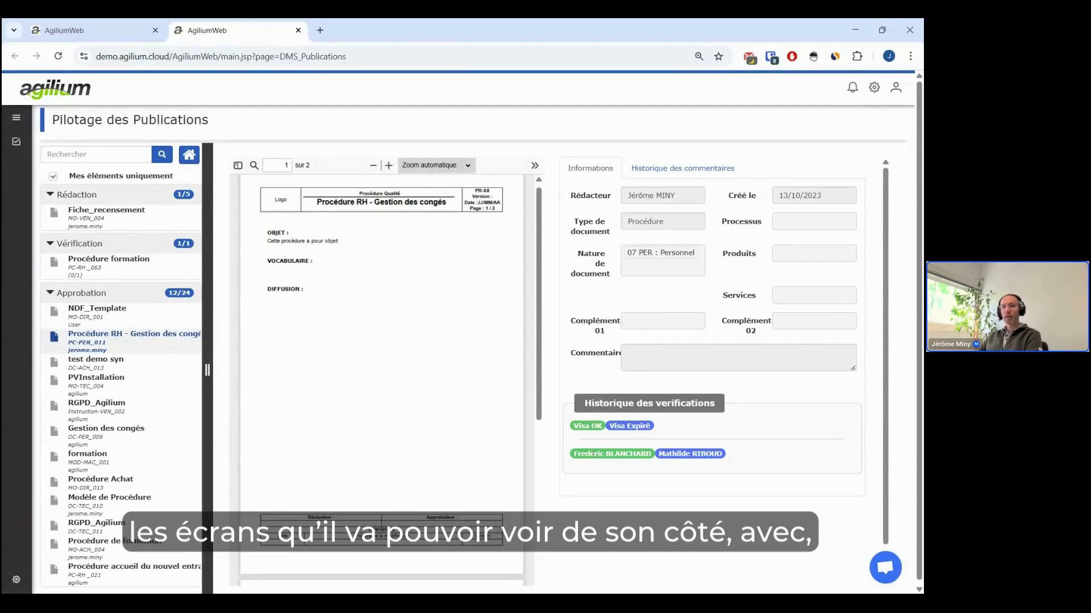
{"action": "left_click_drag", "start_coordinate": [589, 454], "coordinate": [640, 454]}
{"action": "left_click", "coordinate": [596, 426]}
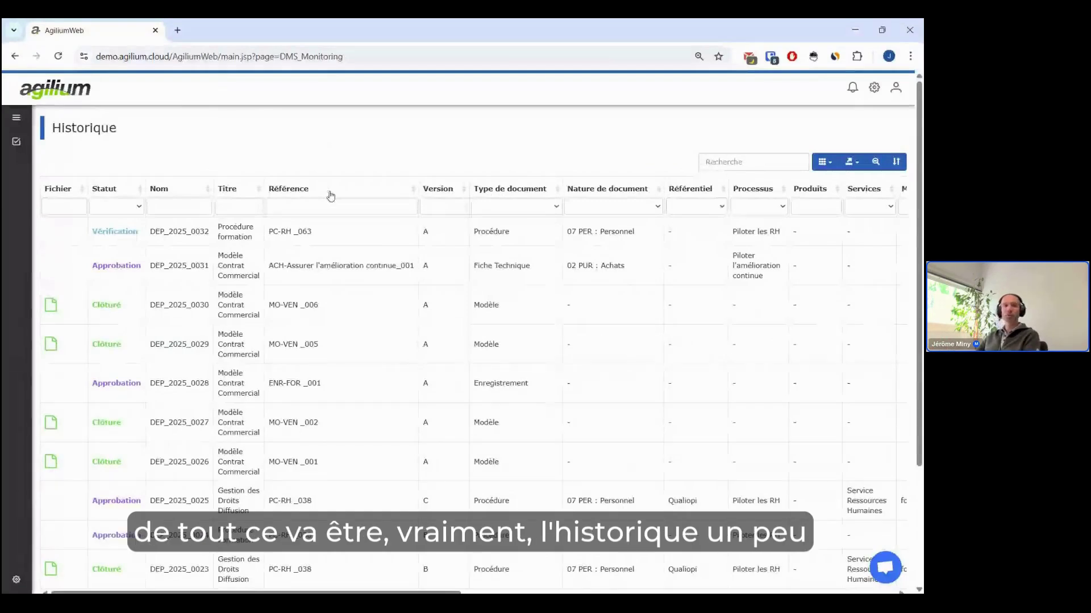
Filter the Historique table by the reference ven_002.
{"action": "left_click", "coordinate": [289, 202]}
{"action": "type", "text": "ve"}
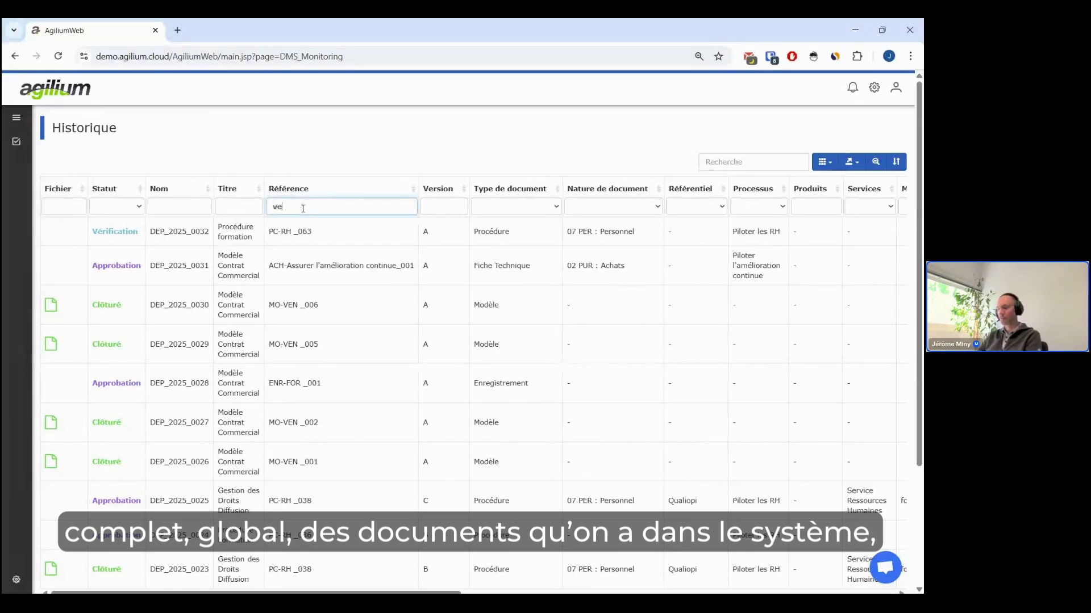
{"action": "type", "text": "n_0"}
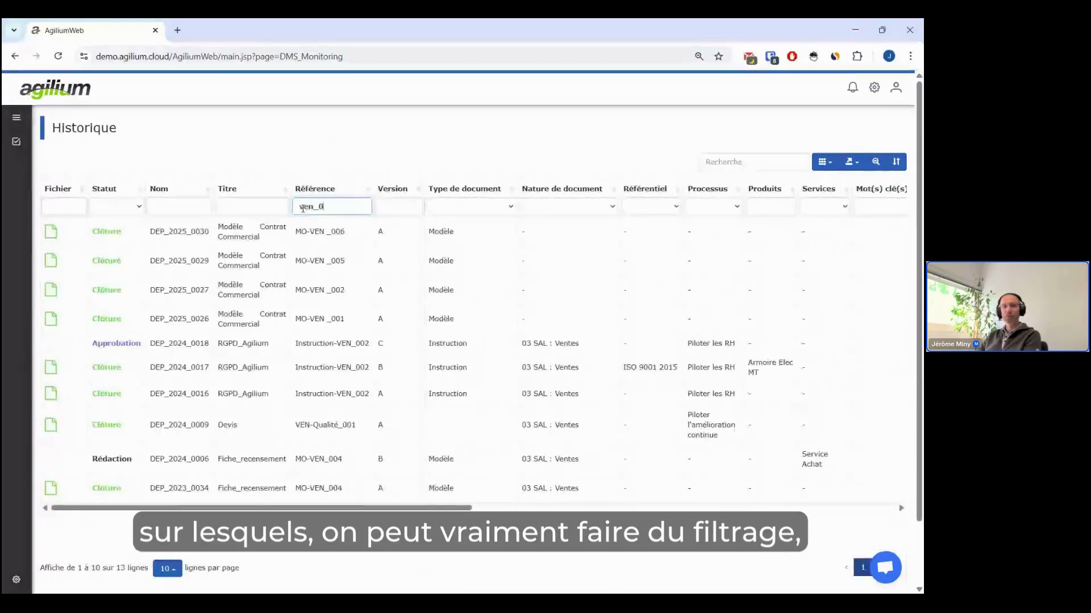
{"action": "type", "text": "02"}
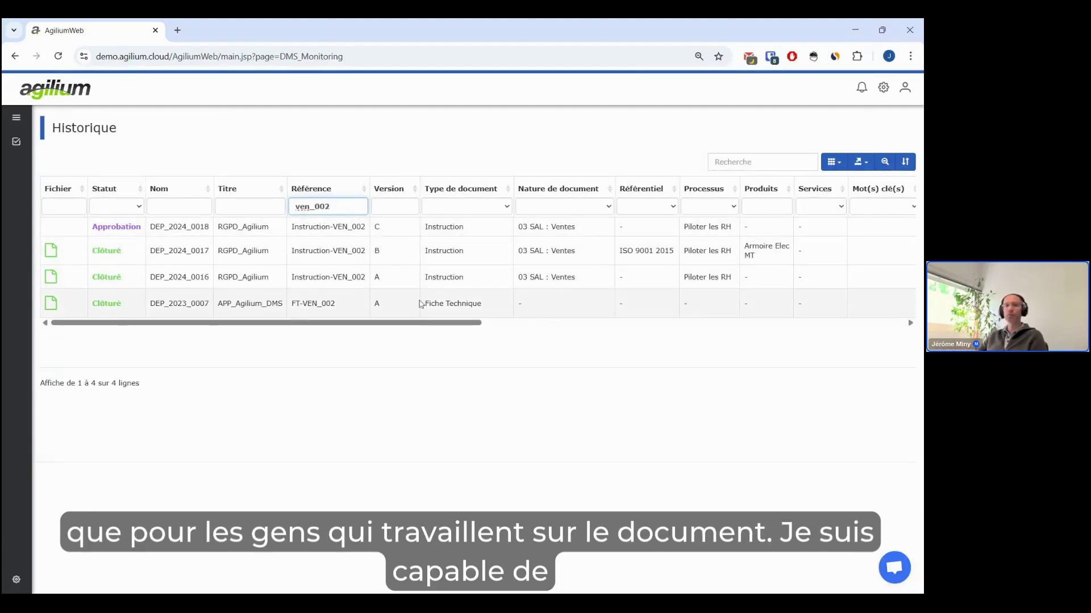
Examine the filter choices for document type, référentiel and processus in the Historique table without applying any.
{"action": "left_click_drag", "start_coordinate": [384, 326], "coordinate": [552, 327]}
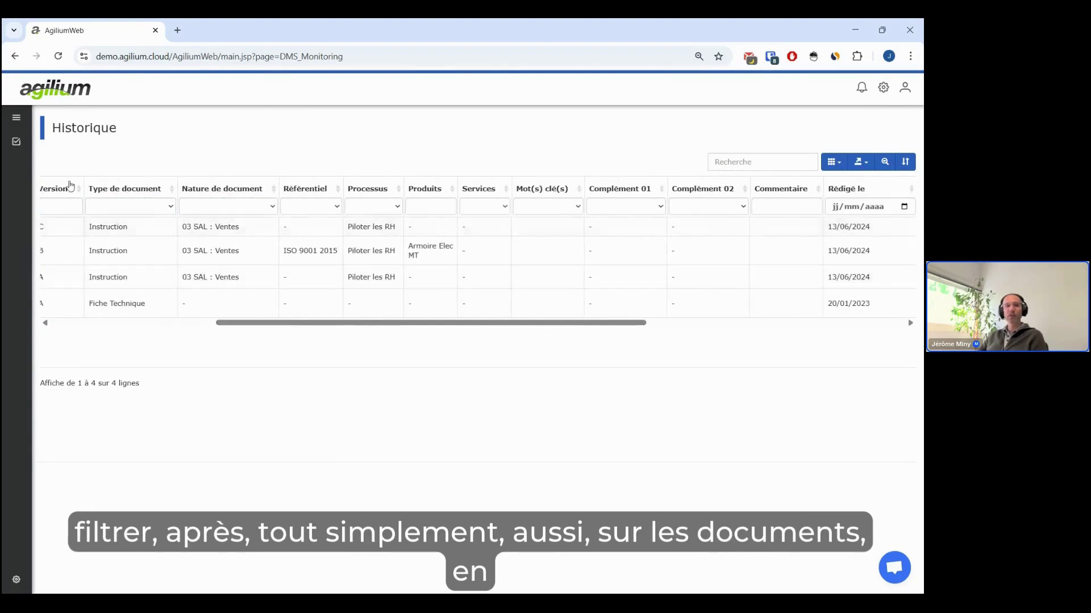
{"action": "left_click", "coordinate": [152, 206]}
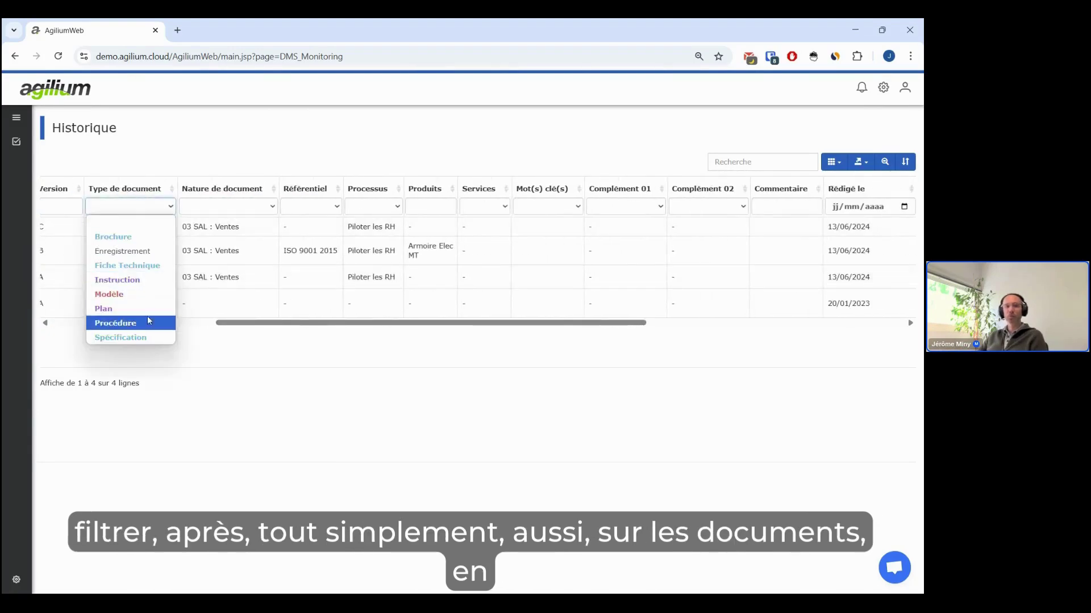
{"action": "left_click", "coordinate": [263, 359]}
{"action": "left_click", "coordinate": [337, 207]}
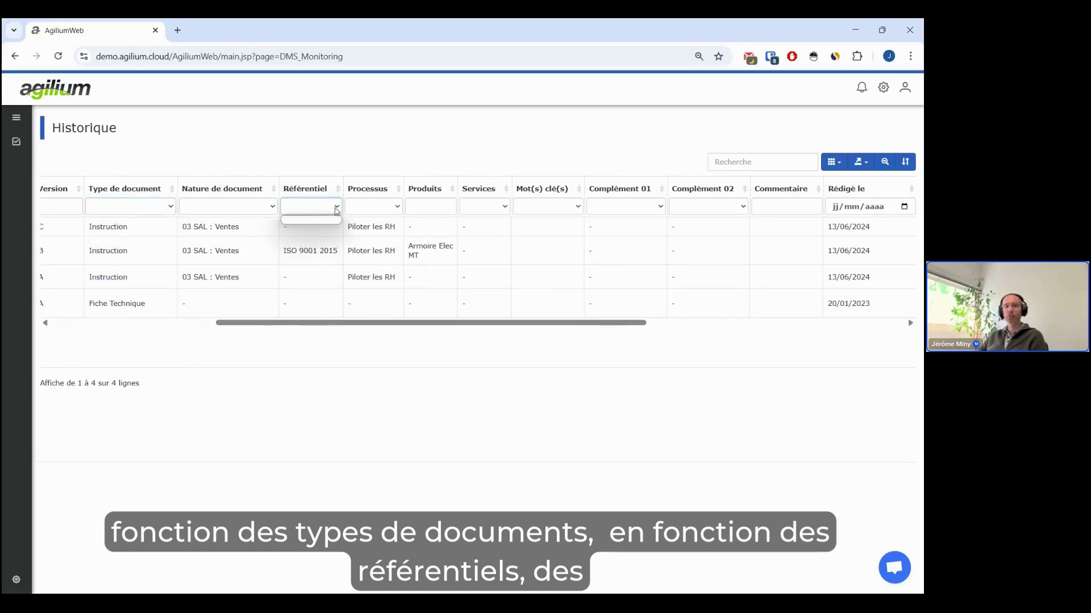
{"action": "left_click", "coordinate": [318, 221]}
{"action": "left_click", "coordinate": [396, 208]}
{"action": "left_click", "coordinate": [394, 211]}
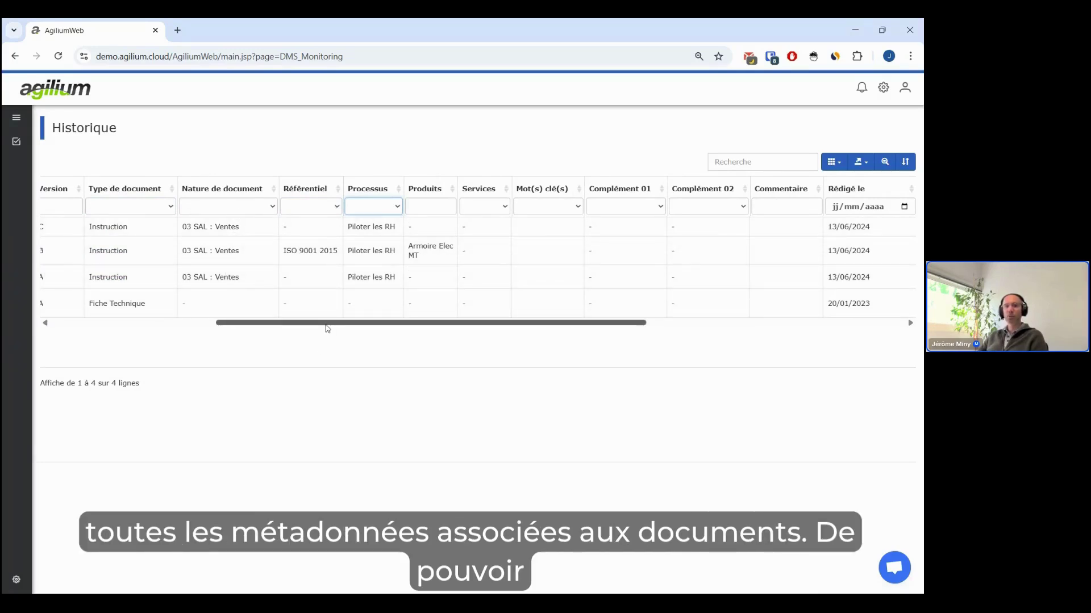
Review the verifiers' decisions and comments for version A of RGPD_Agilium and close the details.
{"action": "left_click_drag", "start_coordinate": [326, 323], "coordinate": [548, 325]}
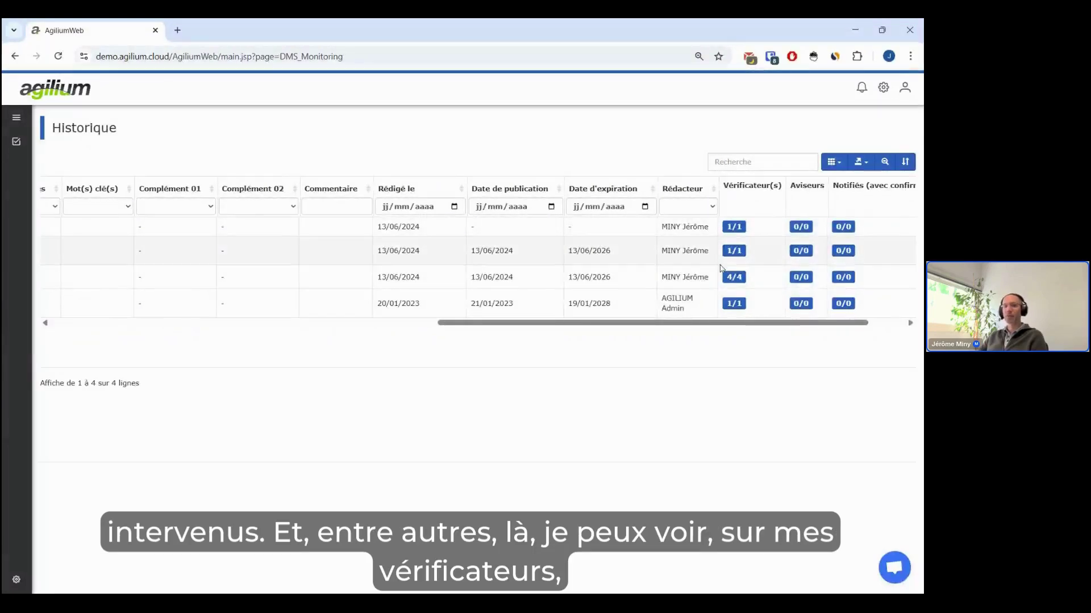
{"action": "left_click", "coordinate": [734, 277]}
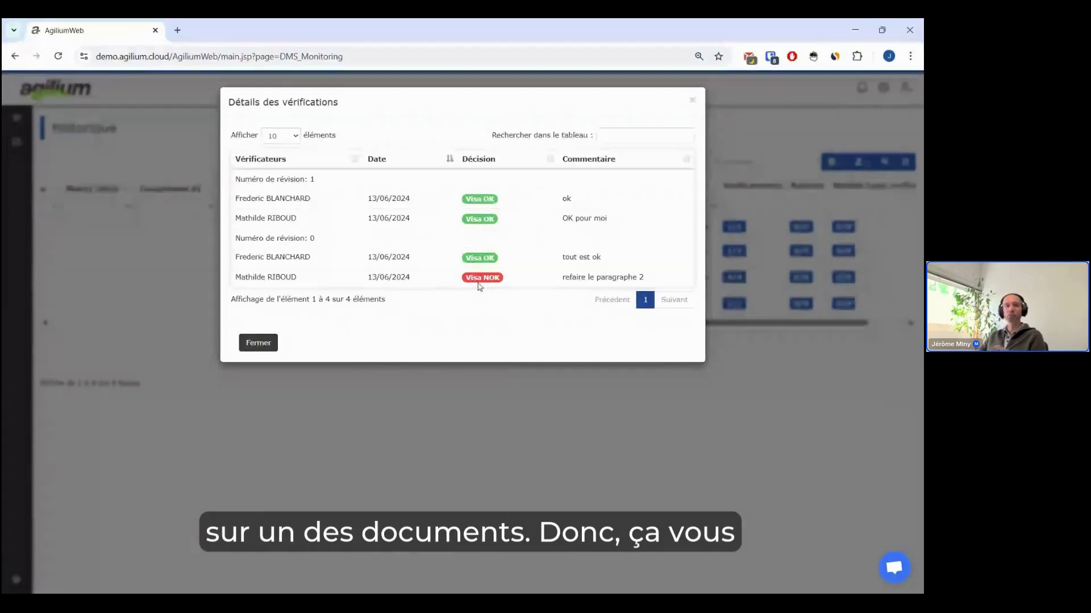
{"action": "left_click", "coordinate": [692, 102]}
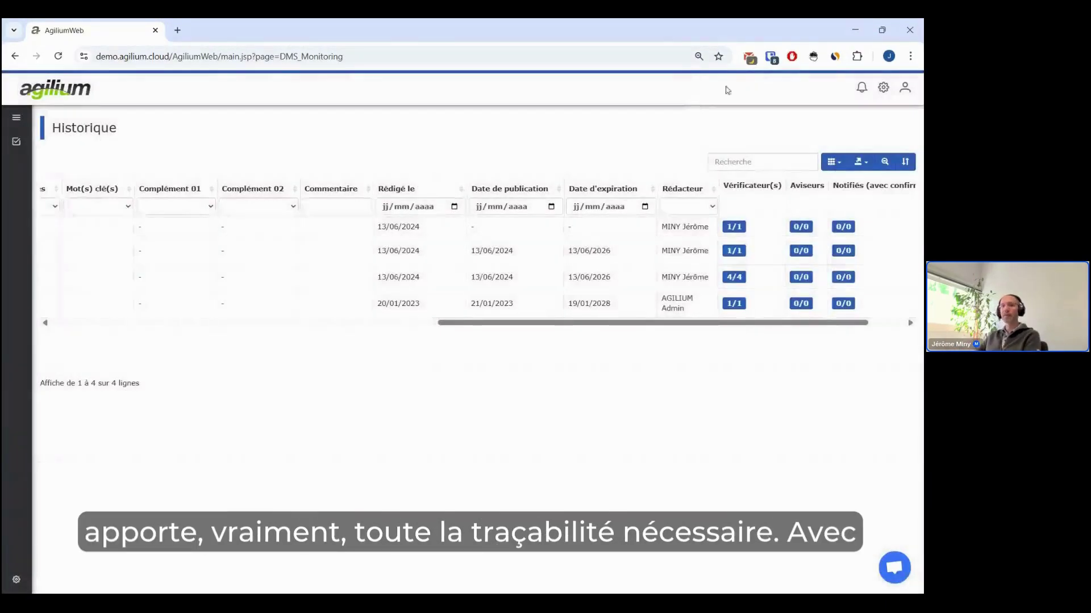
Examine the selectable columns and the export formats offered for the Historique table.
{"action": "left_click", "coordinate": [833, 161]}
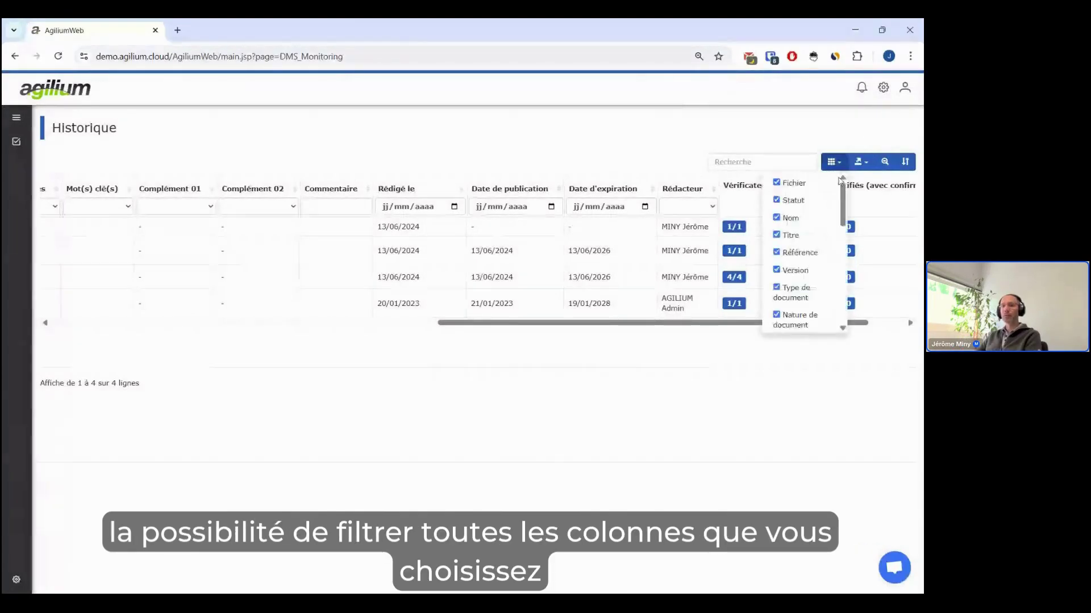
{"action": "scroll", "coordinate": [840, 179], "scroll_direction": "down", "scroll_amount": 5}
{"action": "scroll", "coordinate": [840, 179], "scroll_direction": "up", "scroll_amount": 5}
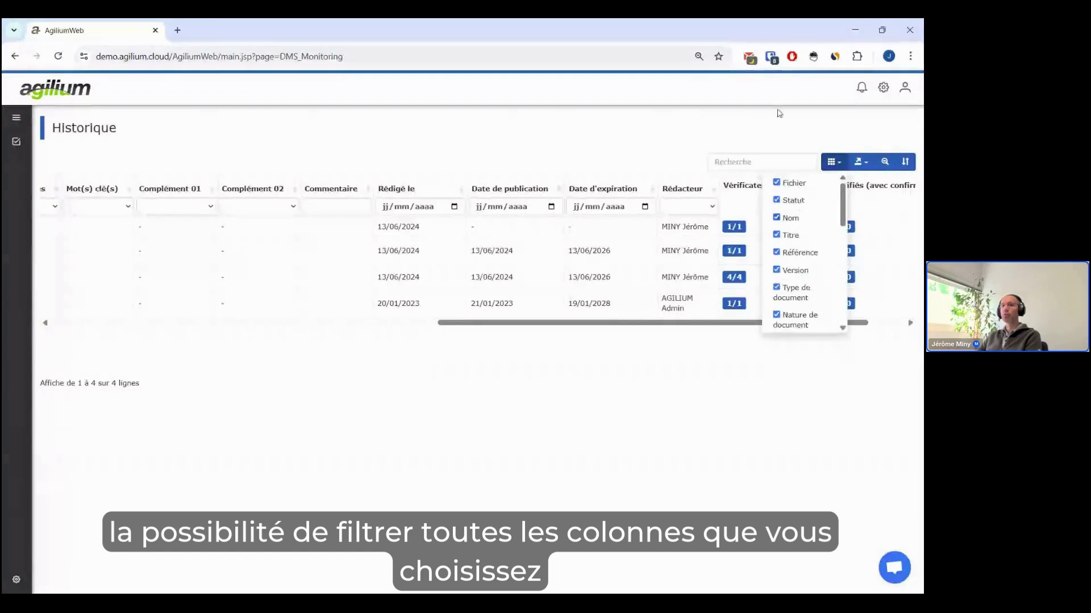
{"action": "left_click", "coordinate": [779, 115]}
{"action": "left_click", "coordinate": [861, 162]}
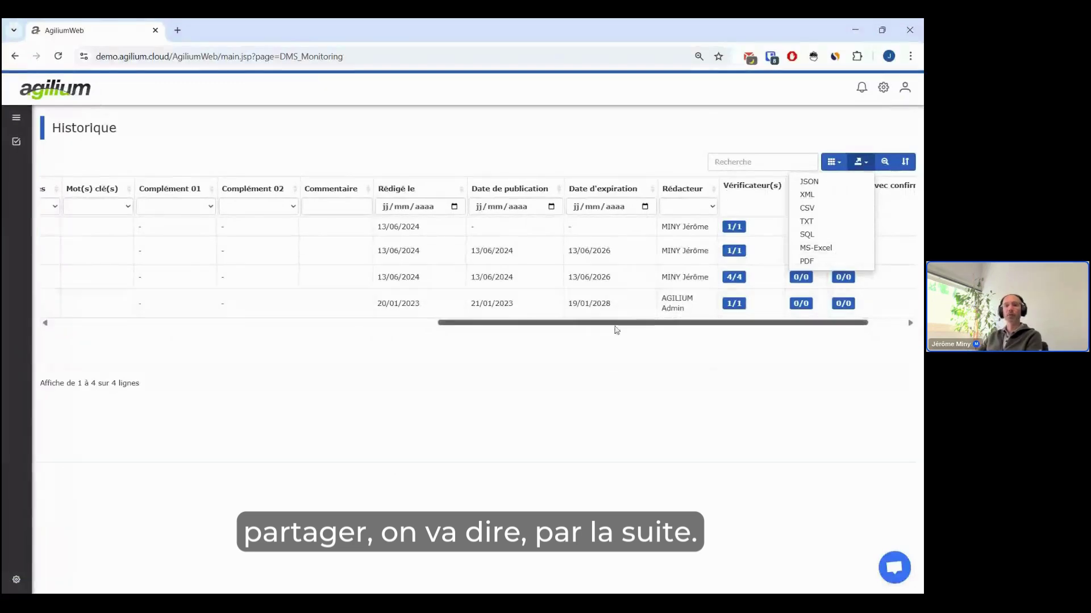
{"action": "left_click_drag", "start_coordinate": [617, 327], "coordinate": [170, 324]}
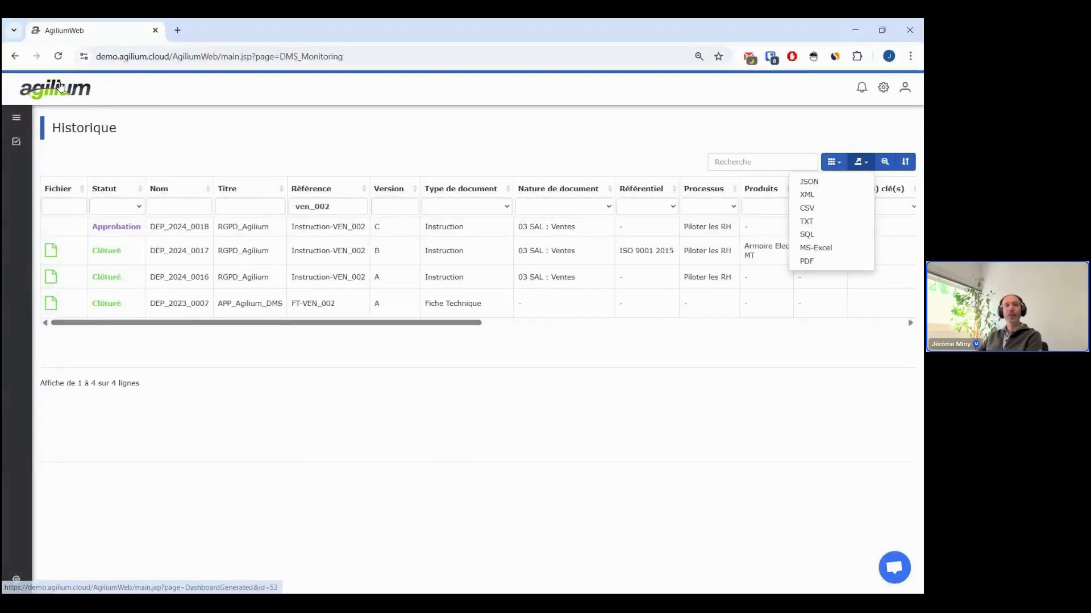
Return to the dashboard and open the RH - Ressources Humaines folder in the GED explorer.
{"action": "left_click", "coordinate": [59, 86]}
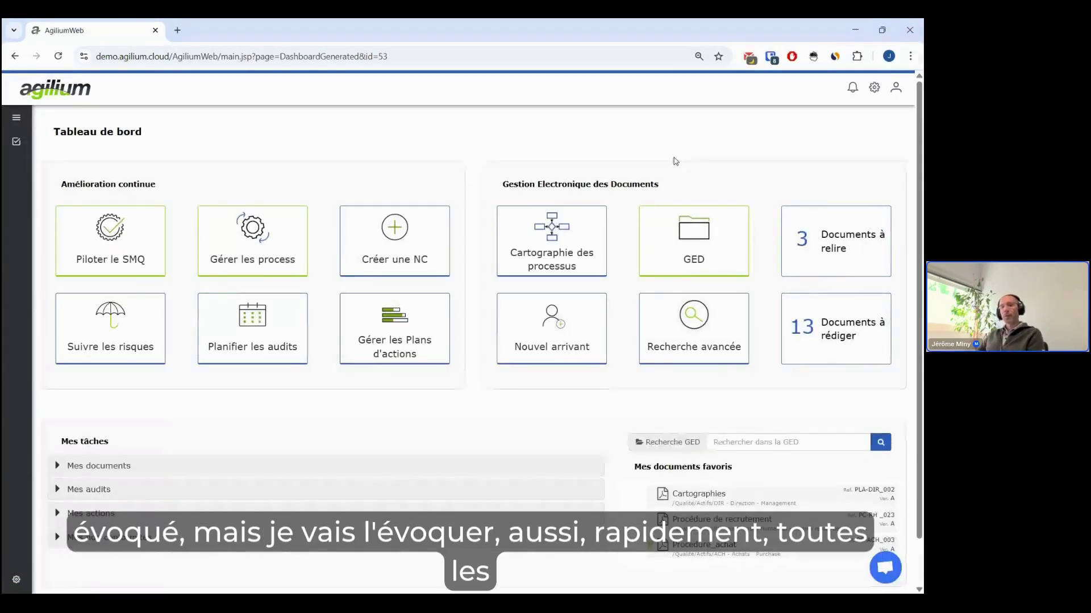
{"action": "left_click", "coordinate": [694, 239]}
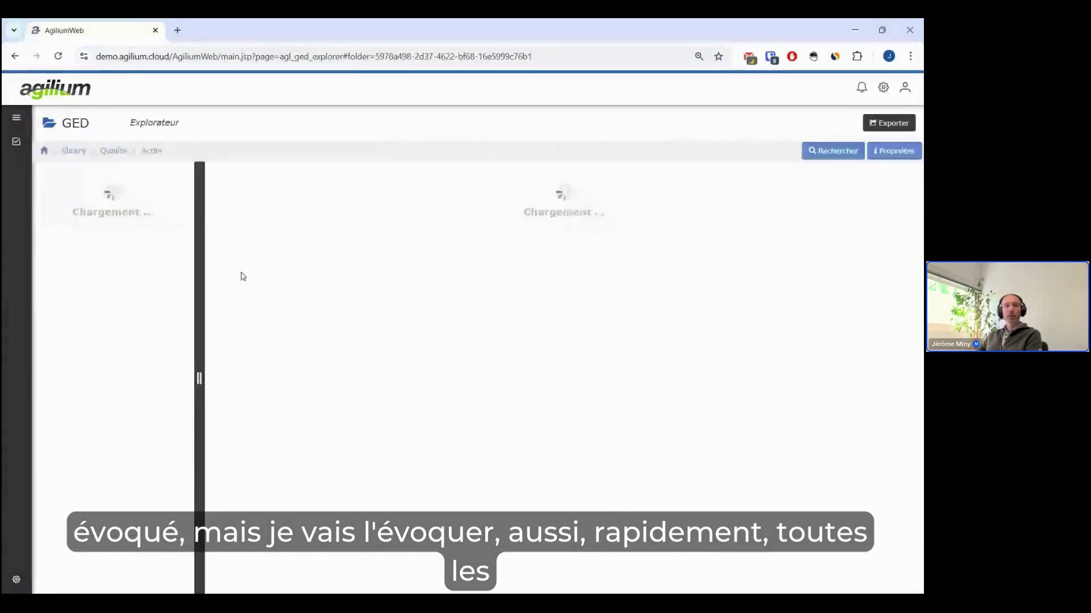
{"action": "left_click", "coordinate": [128, 455]}
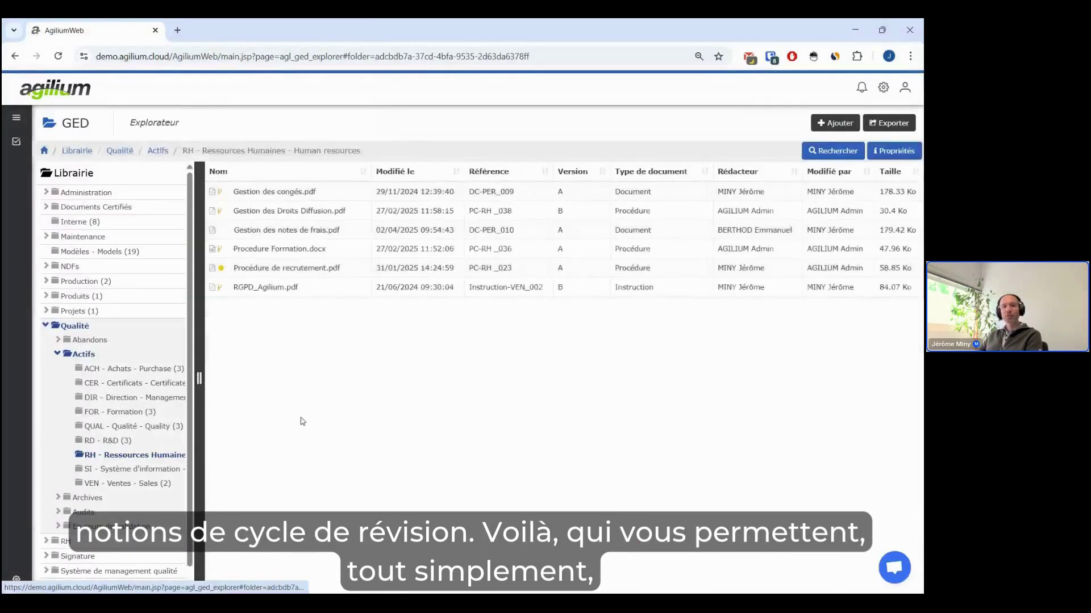
Open the revision form for Gestion des notes de frais.pdf, review its metadata and validation circuit, and close it without saving.
{"action": "left_click", "coordinate": [362, 230]}
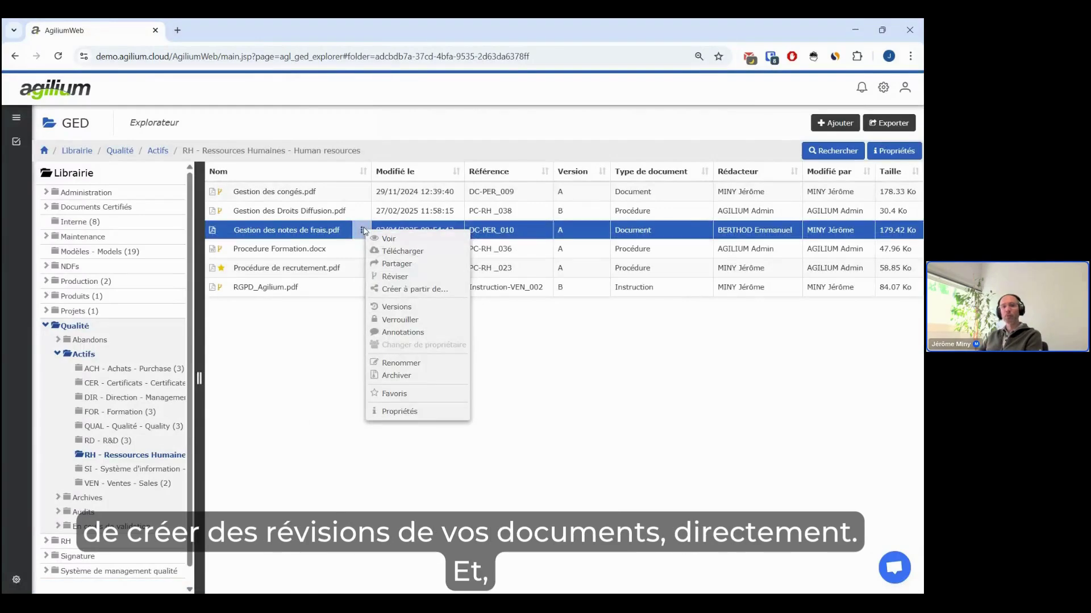
{"action": "left_click", "coordinate": [384, 278]}
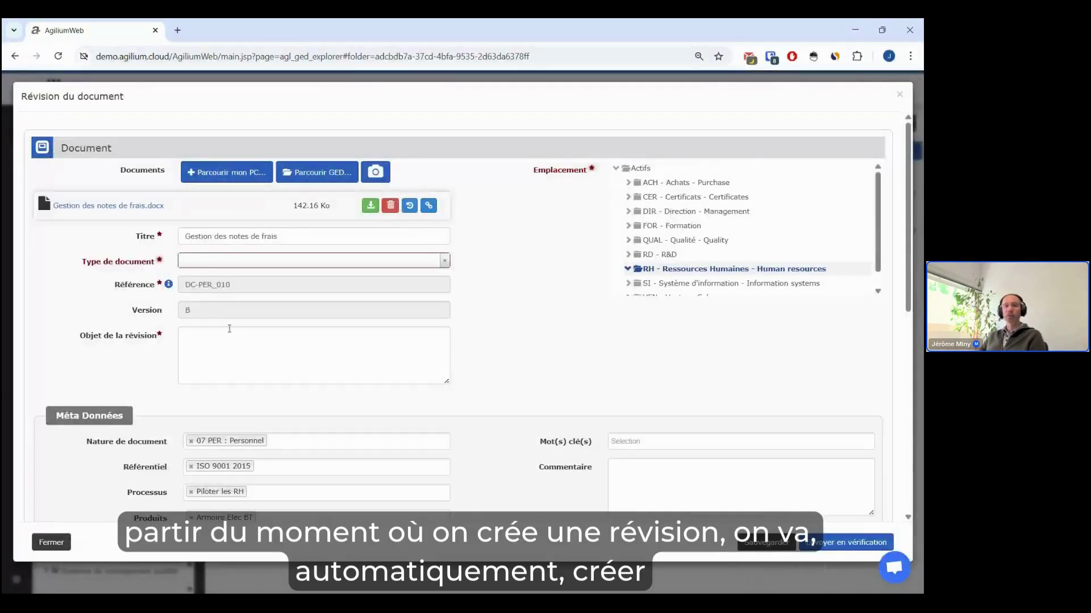
{"action": "left_click", "coordinate": [193, 308]}
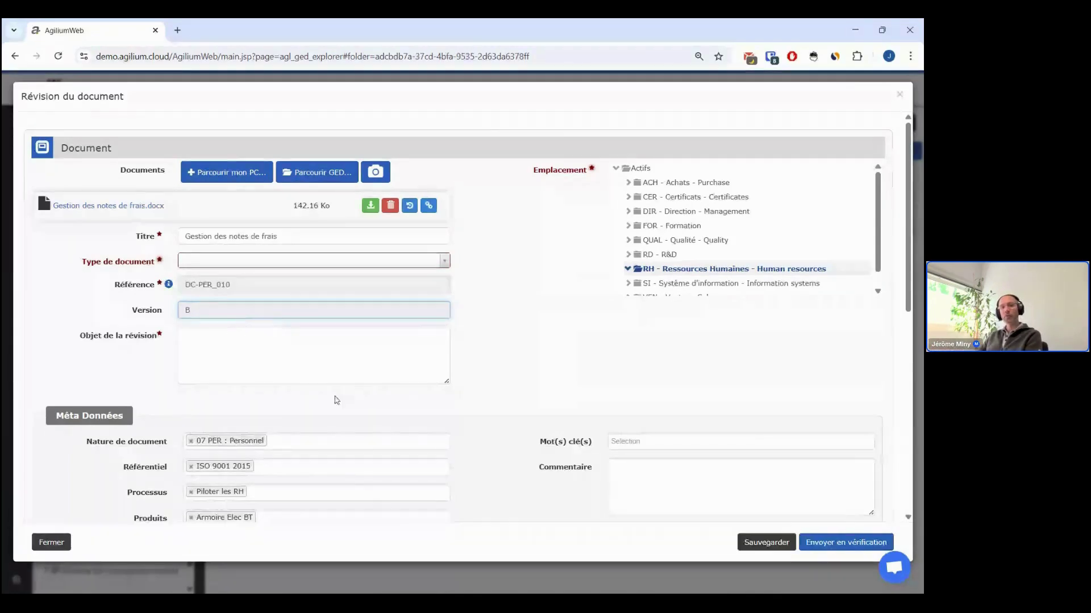
{"action": "left_click", "coordinate": [243, 347]}
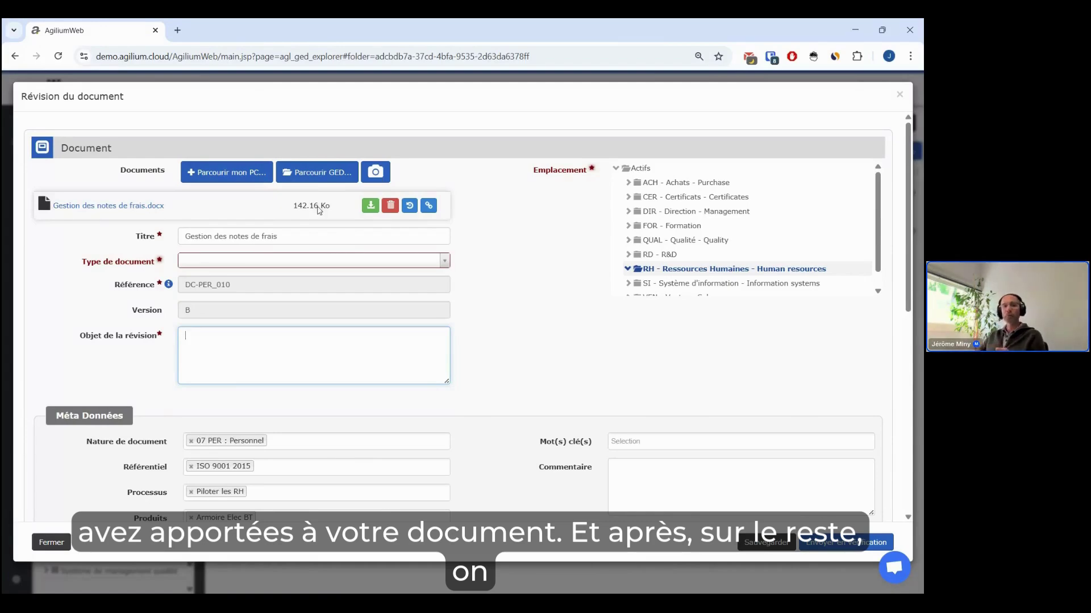
{"action": "scroll", "coordinate": [341, 238], "scroll_direction": "down", "scroll_amount": 1}
{"action": "scroll", "coordinate": [392, 329], "scroll_direction": "up", "scroll_amount": 1}
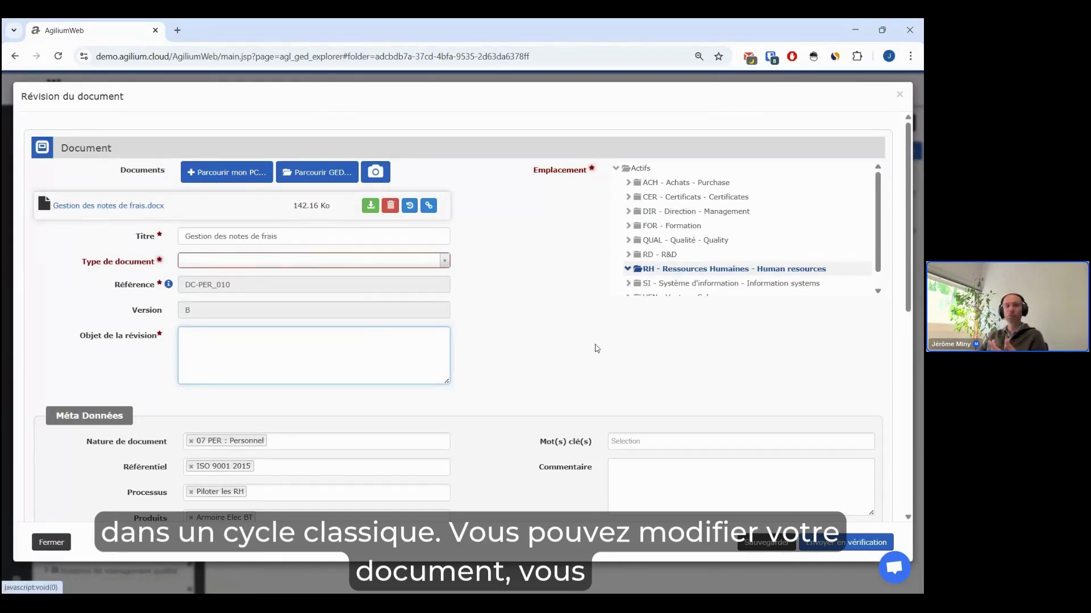
{"action": "scroll", "coordinate": [594, 345], "scroll_direction": "down", "scroll_amount": 3}
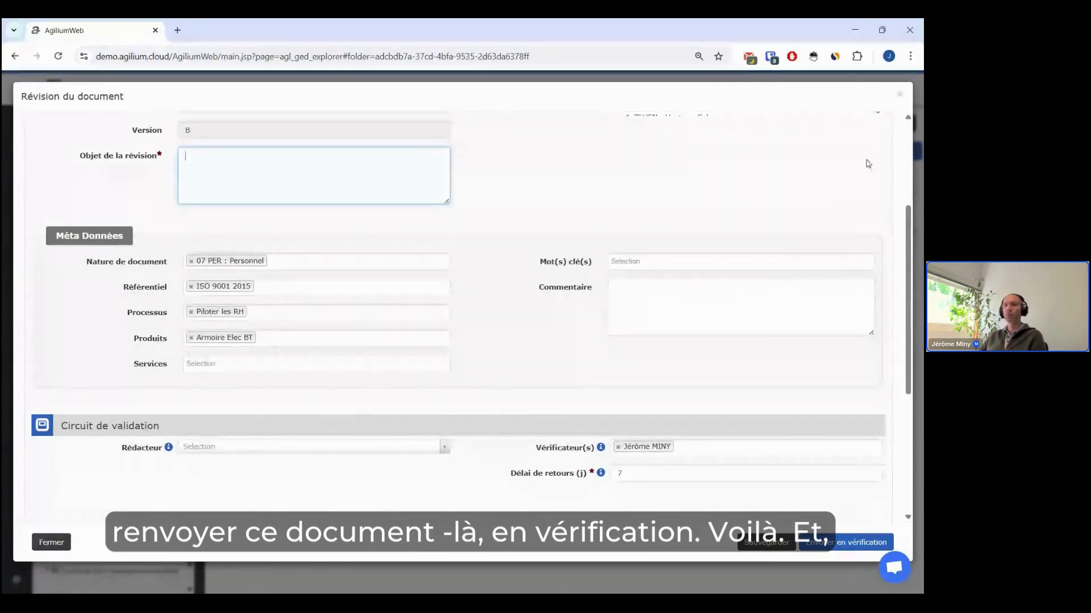
{"action": "left_click", "coordinate": [899, 95]}
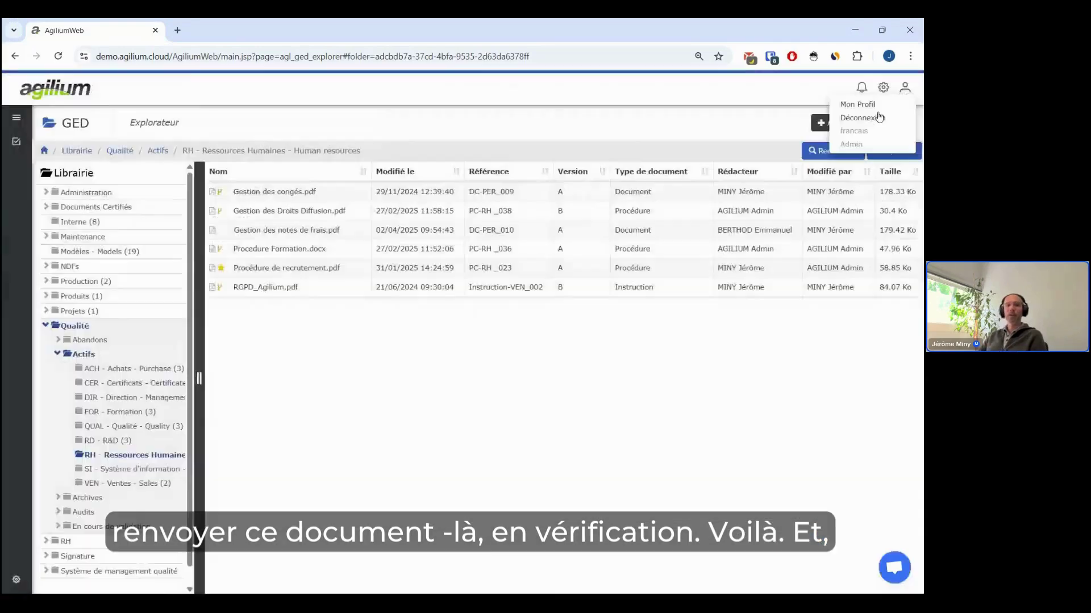
Open the sharing-link form for Gestion des notes de frais.pdf, review its expiration, download-limit and password options, and close it without creating a link.
{"action": "mouse_move", "coordinate": [362, 239]}
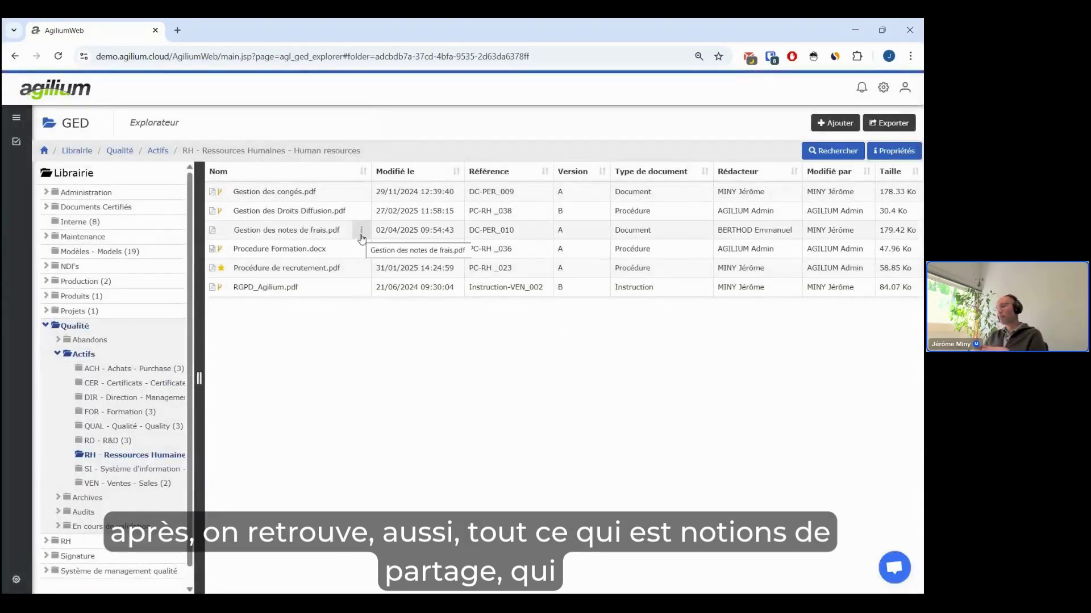
{"action": "left_click", "coordinate": [362, 233]}
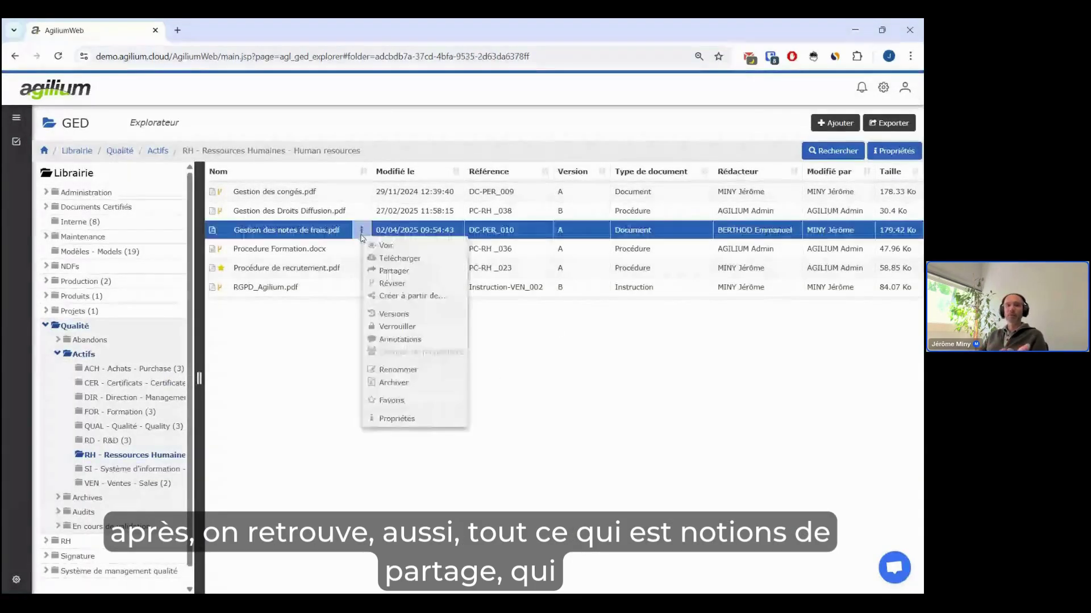
{"action": "left_click", "coordinate": [394, 272]}
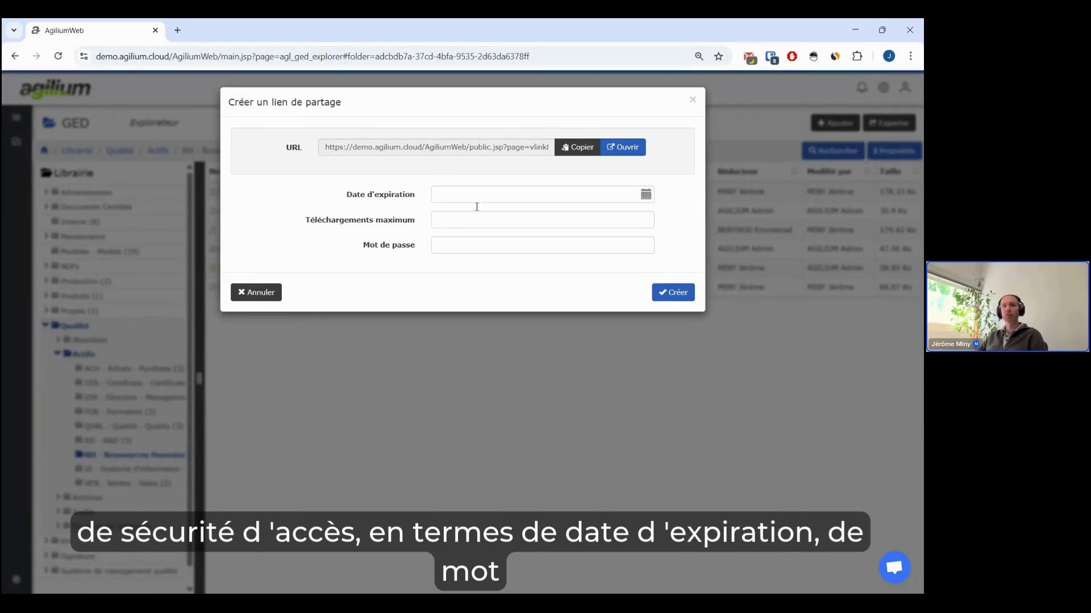
{"action": "left_click", "coordinate": [693, 101]}
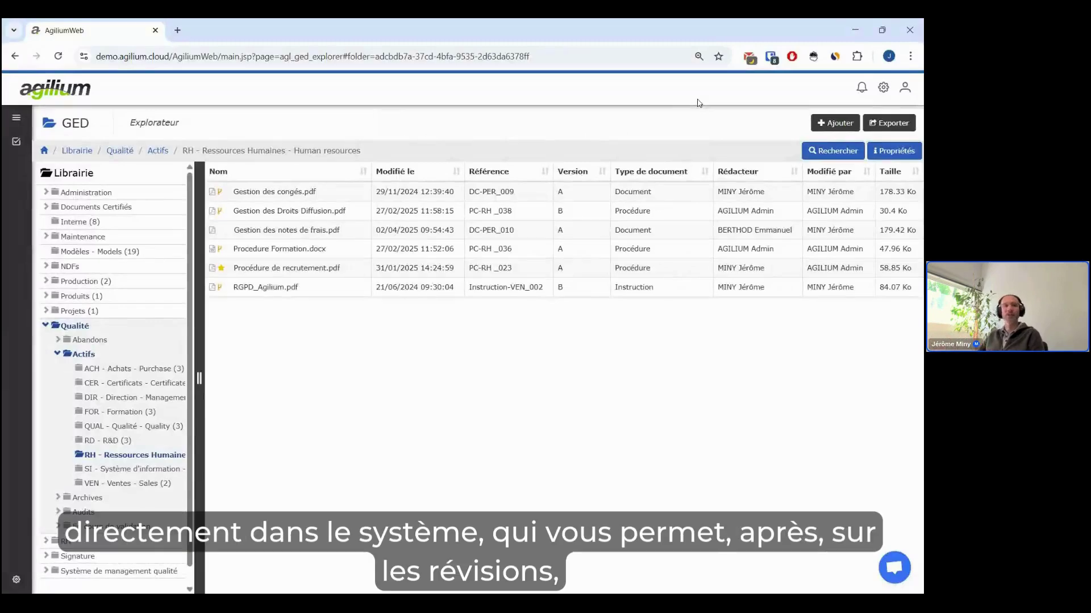
Open the Nouvel entrant form from the dashboard, select the new collaborator and assign the Informatique document bundle.
{"action": "left_click", "coordinate": [87, 92]}
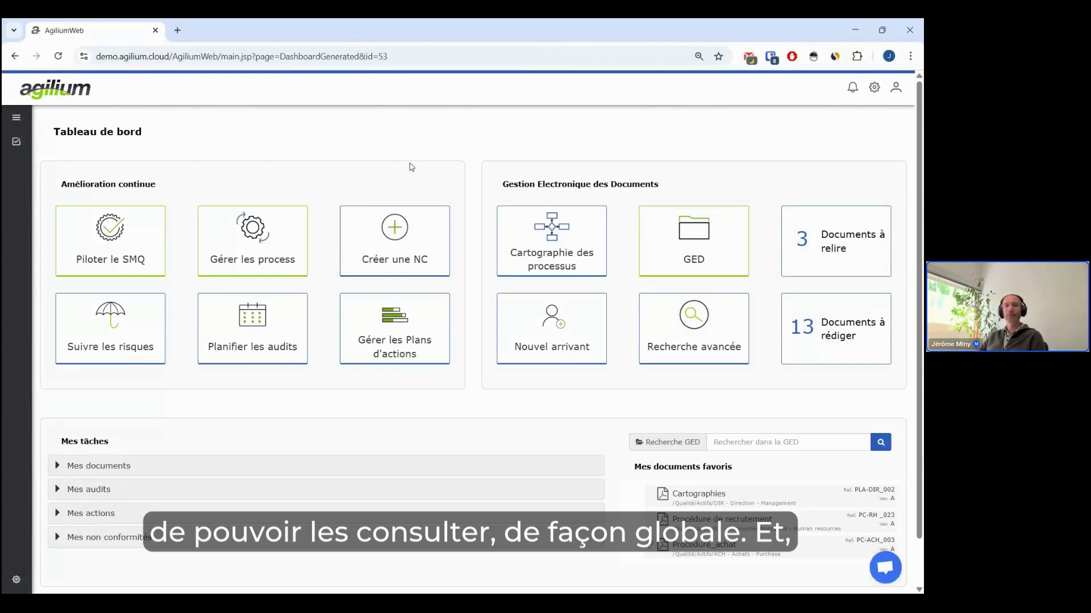
{"action": "left_click", "coordinate": [544, 338]}
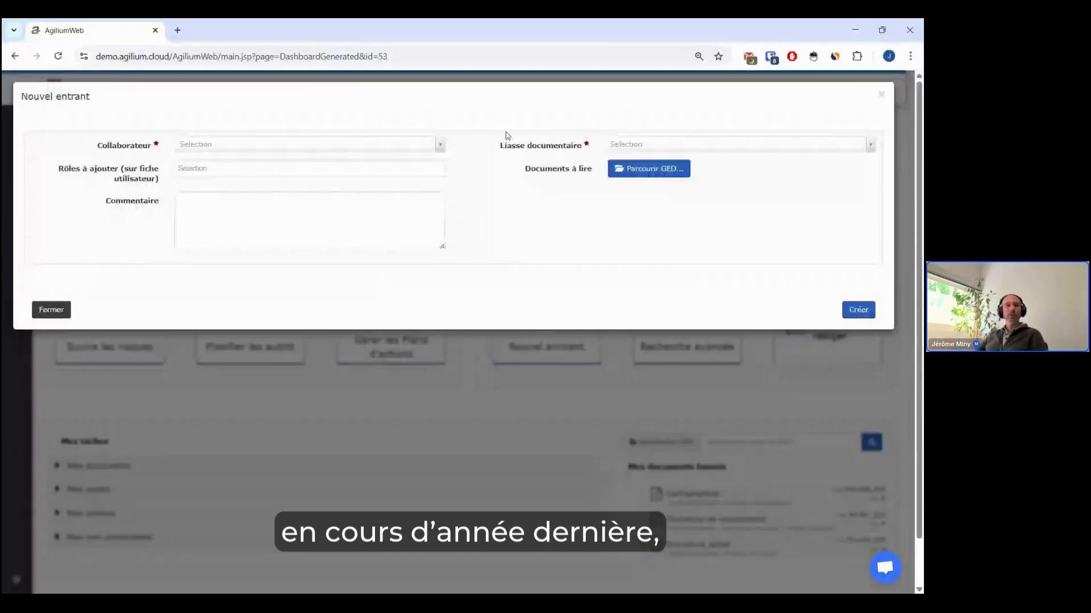
{"action": "left_click", "coordinate": [433, 145]}
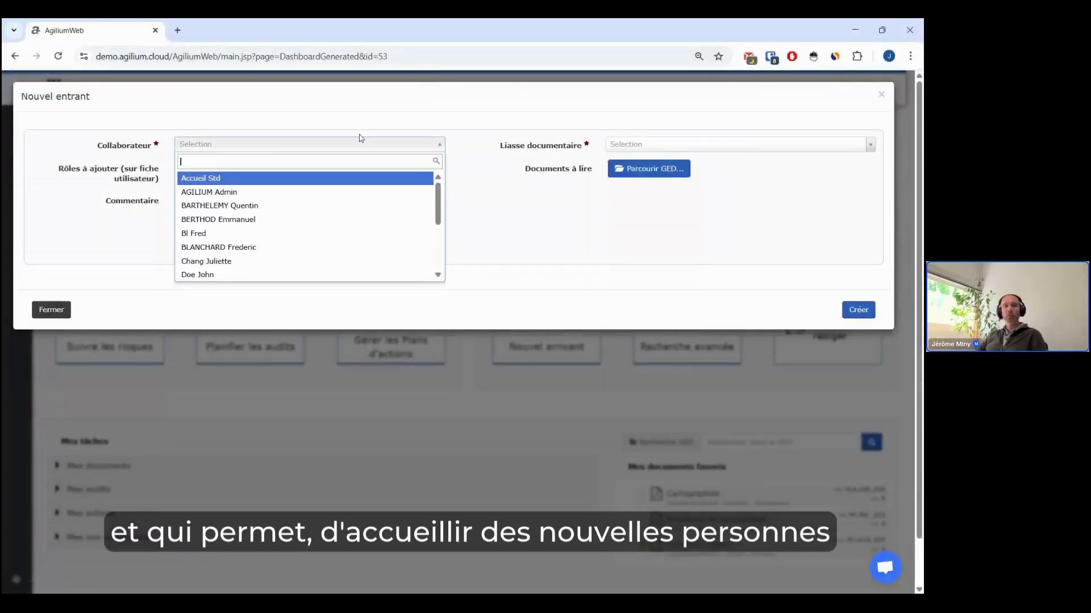
{"action": "left_click", "coordinate": [234, 205]}
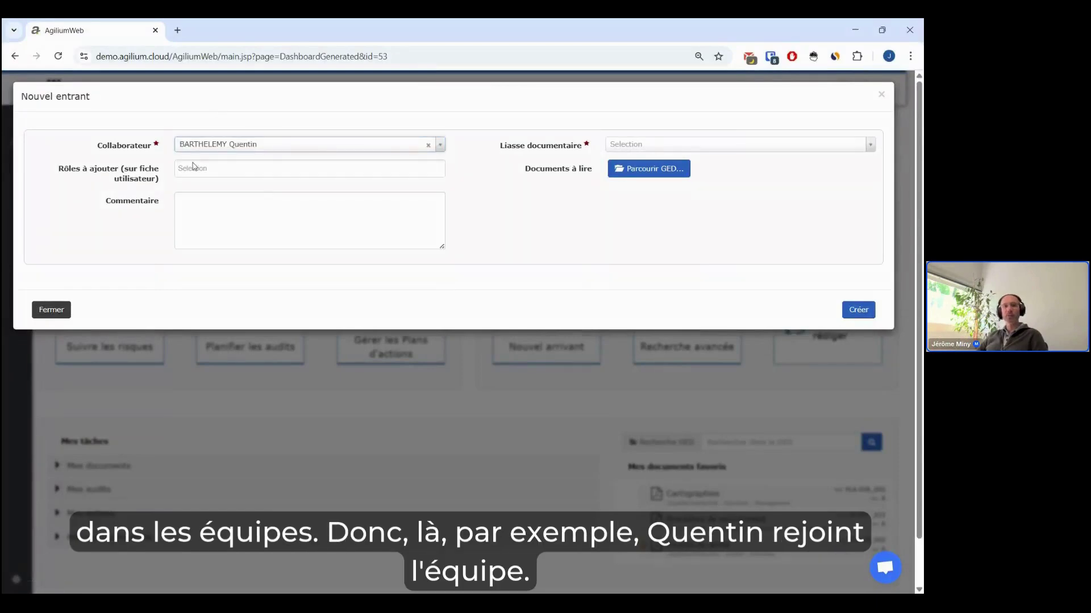
{"action": "left_click", "coordinate": [727, 148]}
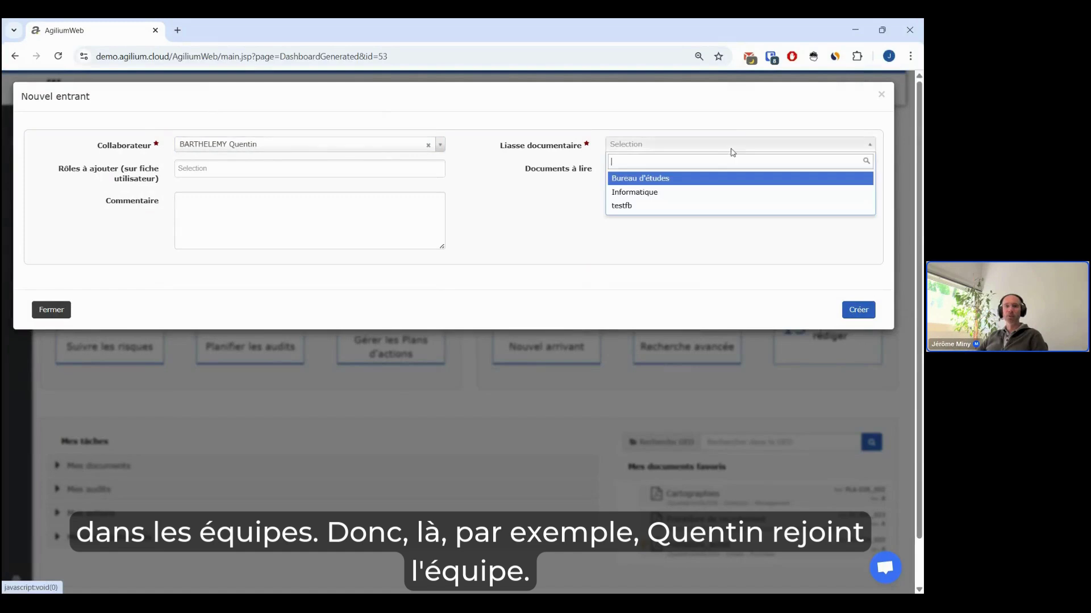
{"action": "left_click", "coordinate": [706, 192]}
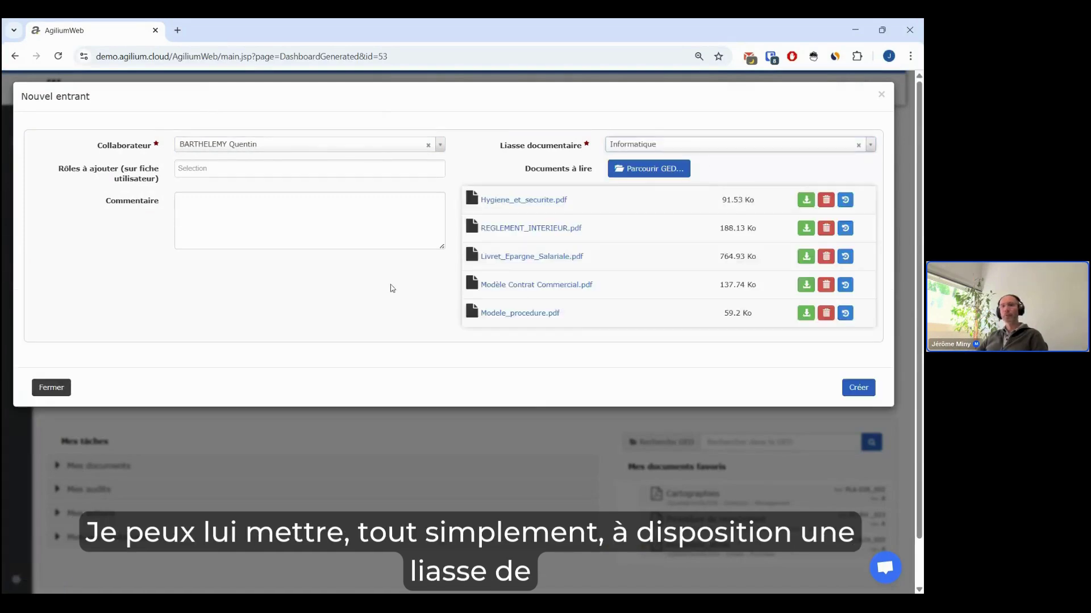